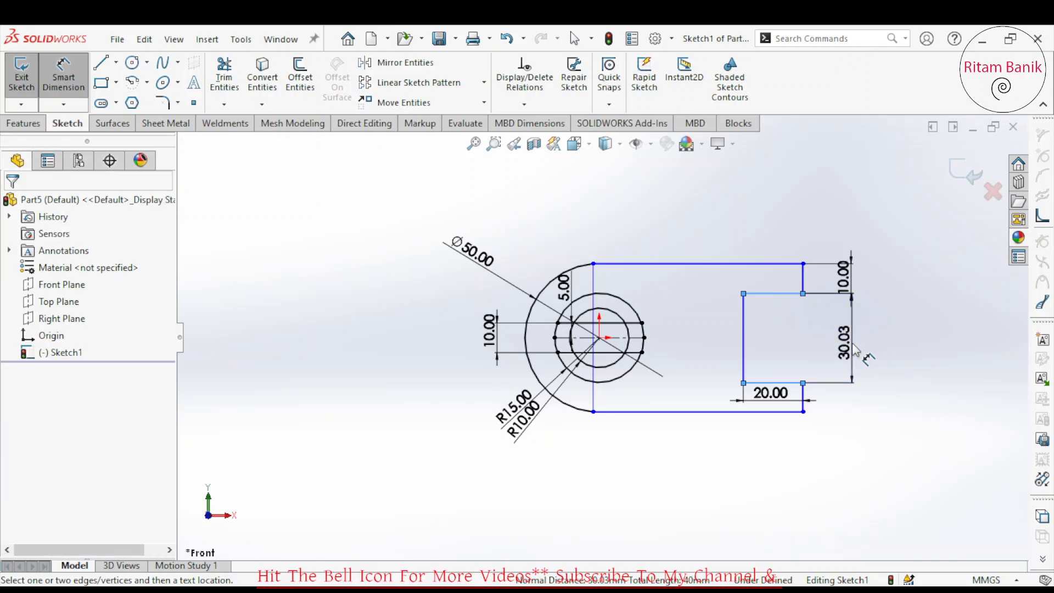
# Step: Set the notch opening to 30 mm and dimension the profile's overall height between its horizontal edges as 50 mm
pyautogui.write('30')
pyautogui.press('Return')
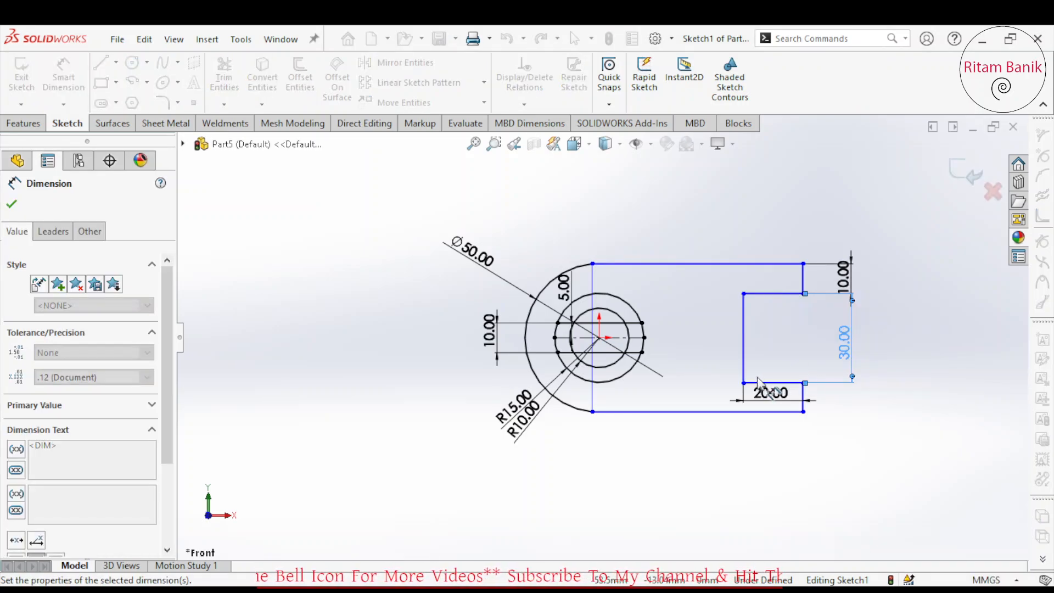
pyautogui.click(733, 411)
pyautogui.click(733, 411)
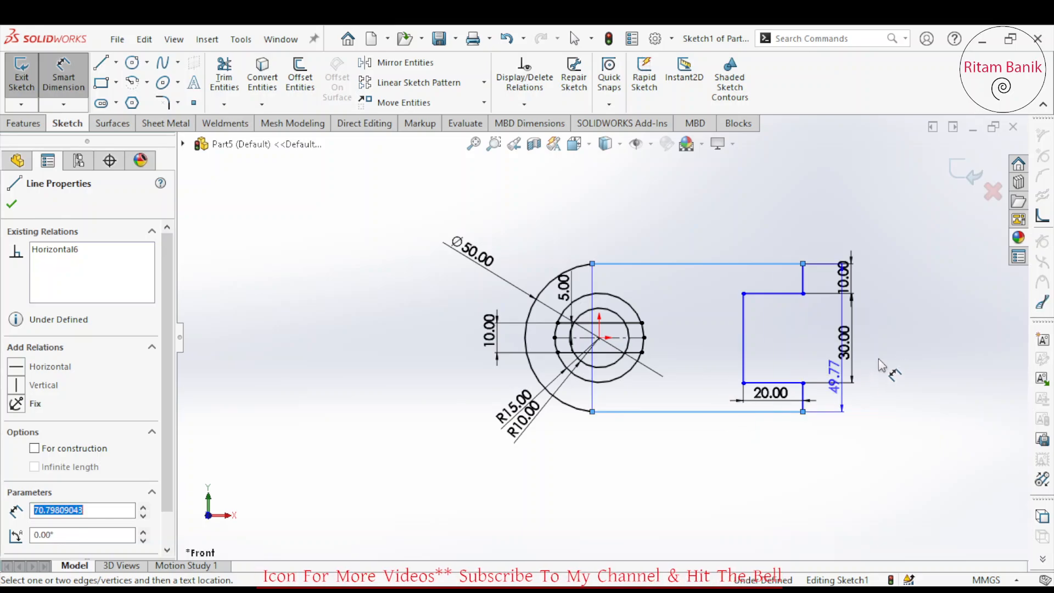
pyautogui.click(894, 341)
pyautogui.write('50')
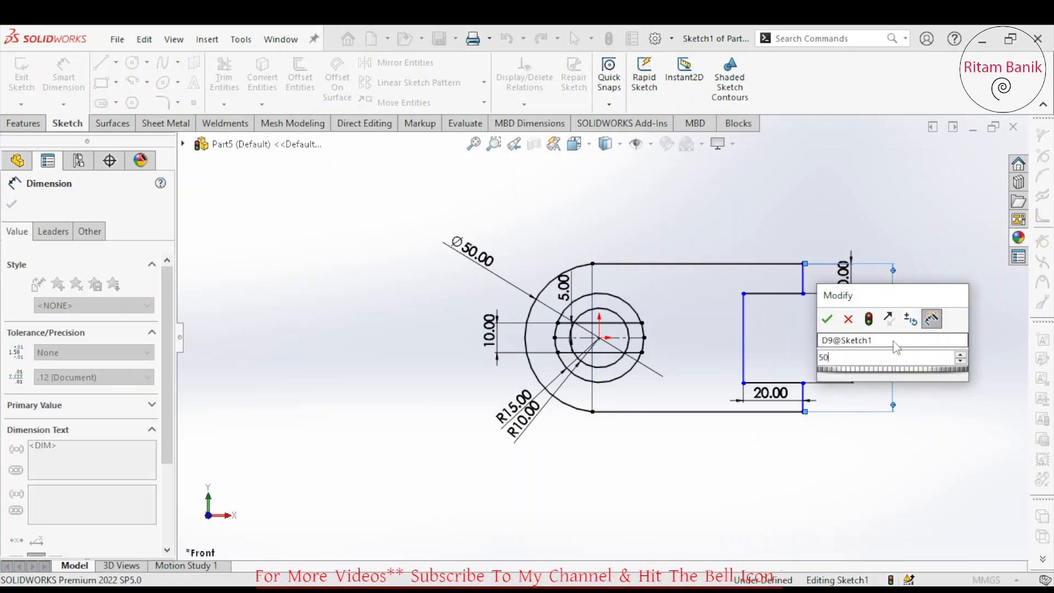
pyautogui.press('Return')
# Step: Dimension the horizontal distance from the origin to the profile's lower outer end edge as 45 mm
pyautogui.click(804, 400)
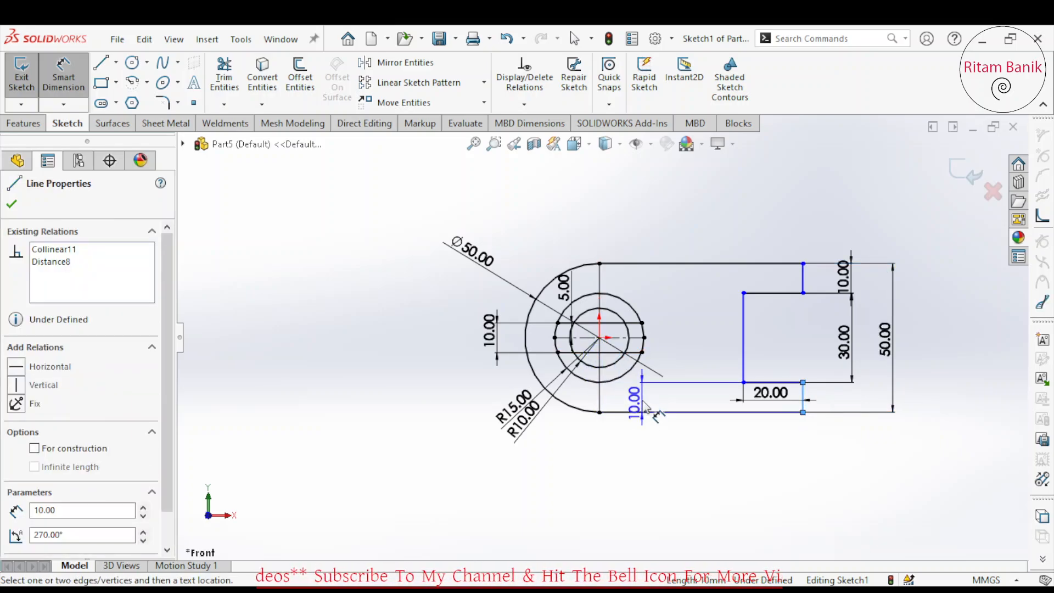
pyautogui.press('Escape')
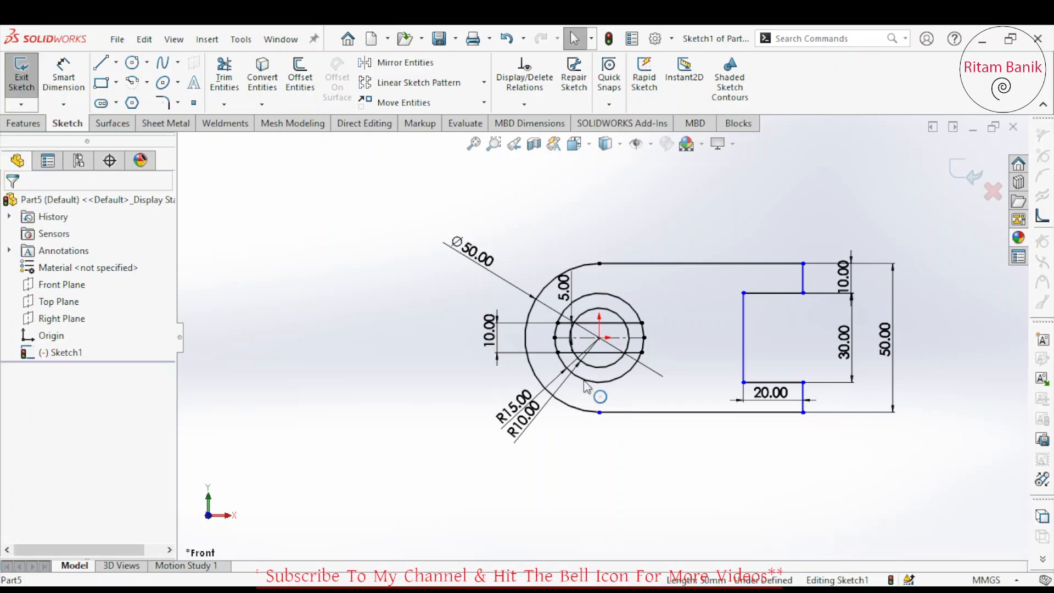
pyautogui.click(64, 76)
pyautogui.click(805, 402)
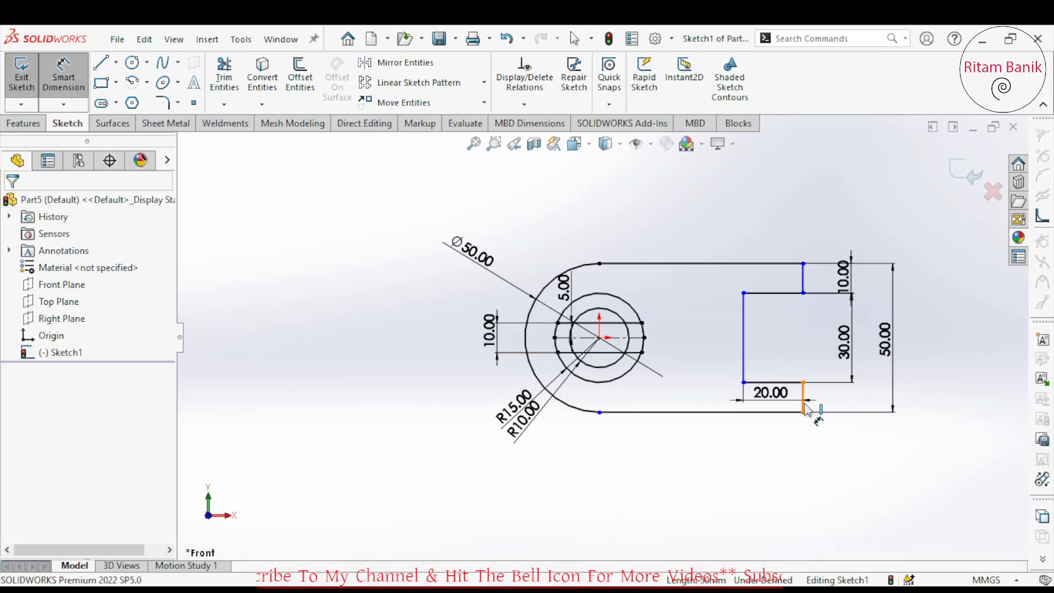
pyautogui.click(600, 337)
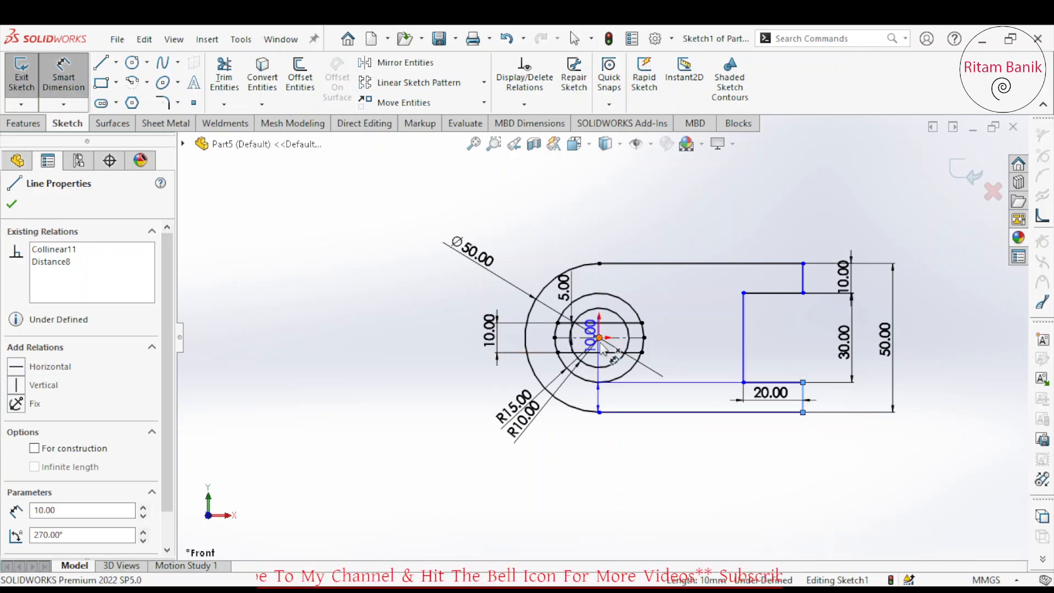
pyautogui.click(713, 466)
pyautogui.write('45')
pyautogui.press('Return')
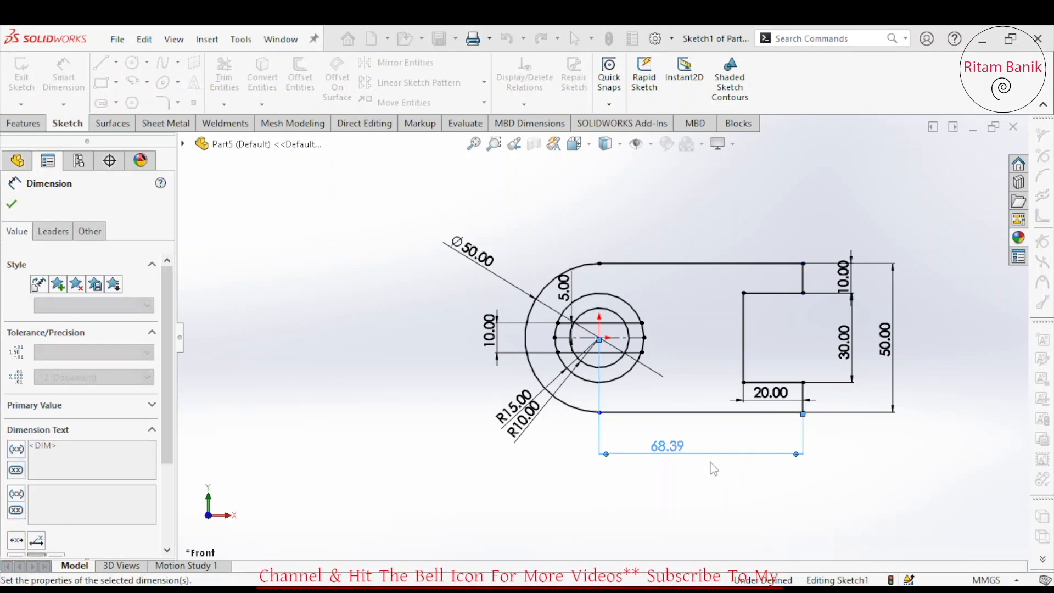
pyautogui.press('Escape')
pyautogui.moveTo(600, 413); pyautogui.dragTo(573, 434)
pyautogui.click(600, 413)
pyautogui.scroll(-4, 604, 424)
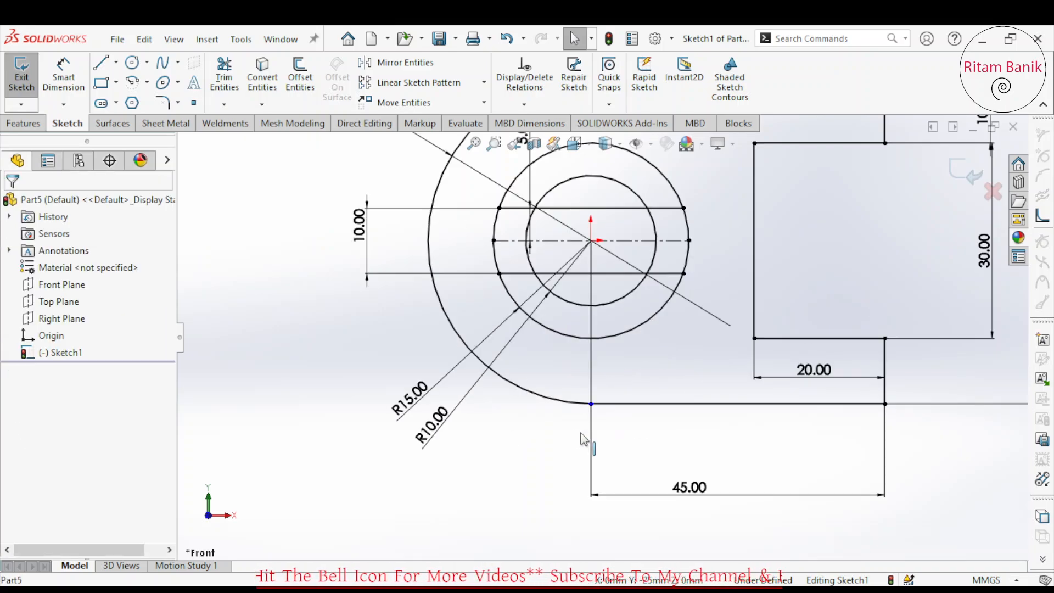
pyautogui.click(591, 404)
pyautogui.keyDown('ctrl'); pyautogui.click(565, 402); pyautogui.keyUp('ctrl')
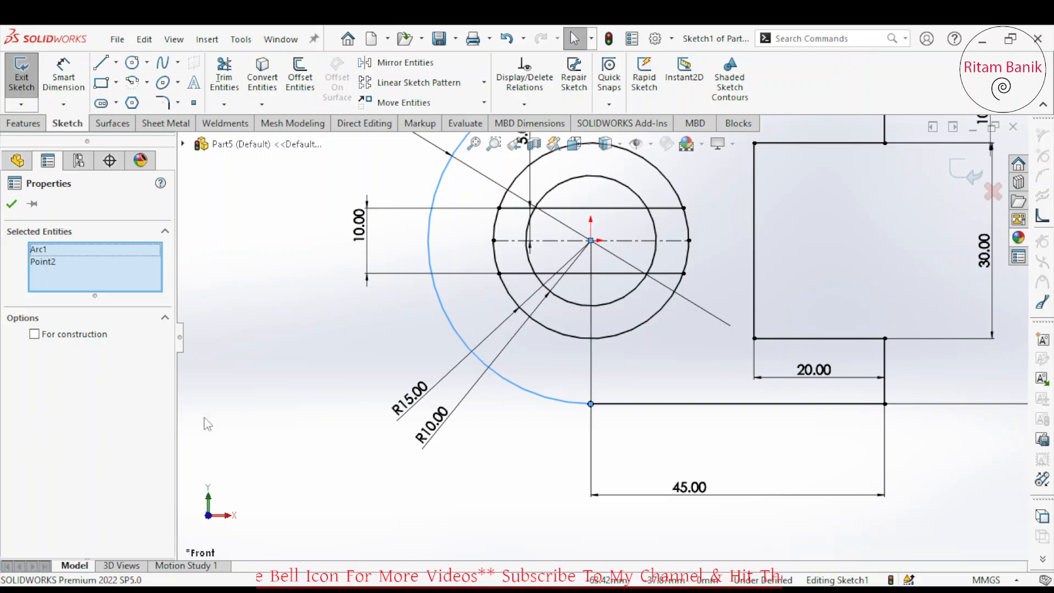
pyautogui.moveTo(698, 408); pyautogui.dragTo(701, 364)
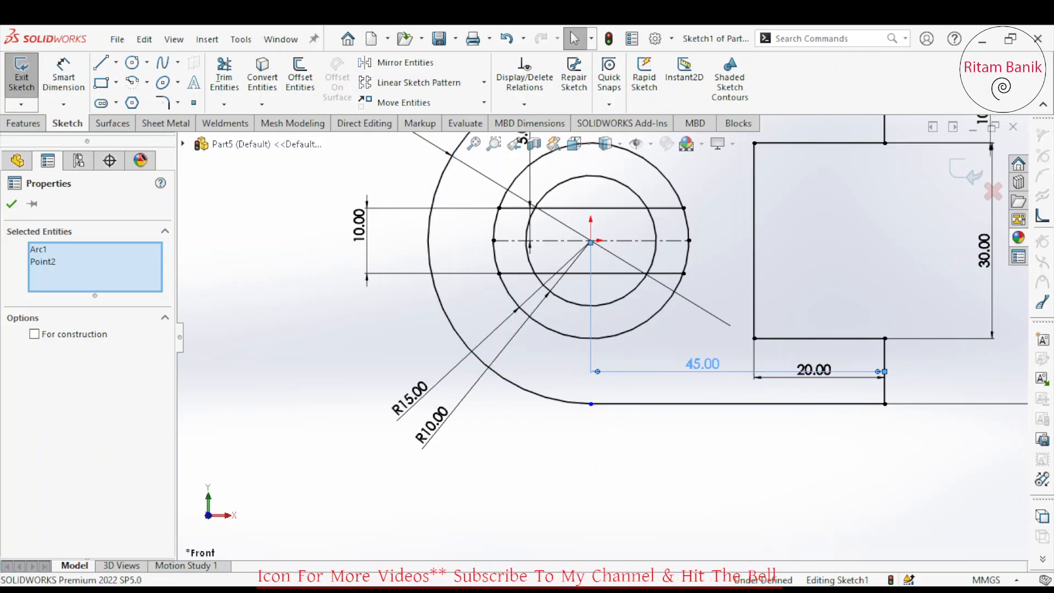
pyautogui.click(621, 452)
pyautogui.click(591, 405)
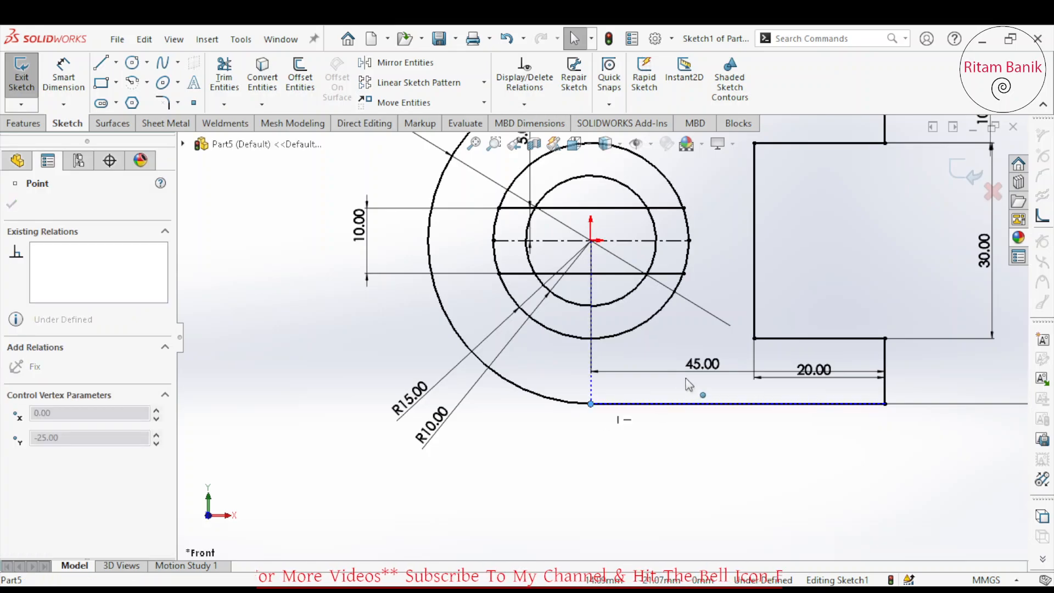
pyautogui.click(586, 405)
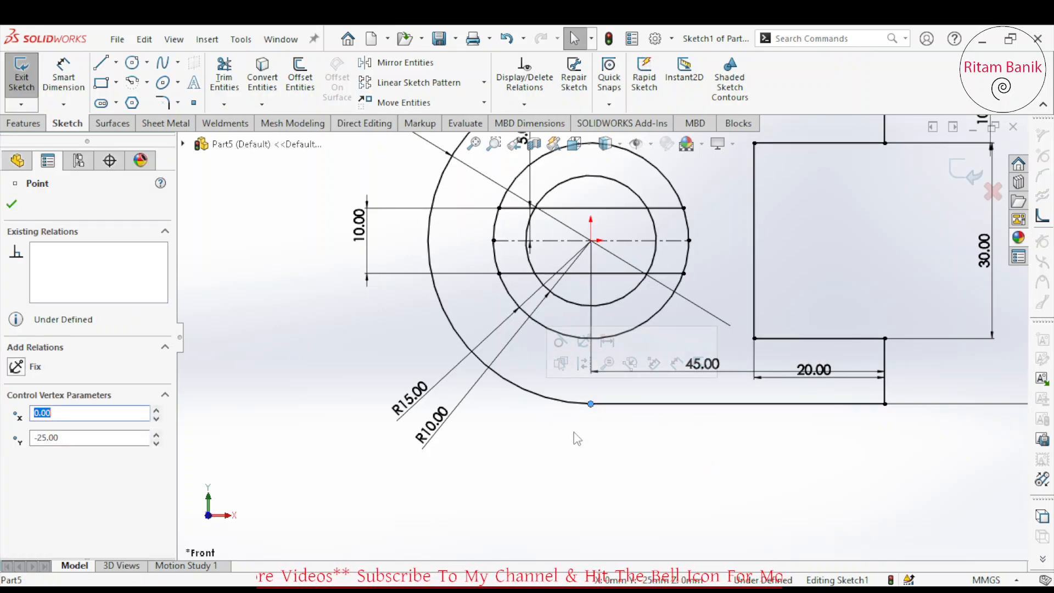
# Step: Add a Tangent relation between the large outer arc and the lower horizontal line
pyautogui.click(566, 403)
pyautogui.keyDown('ctrl'); pyautogui.click(626, 404); pyautogui.keyUp('ctrl')
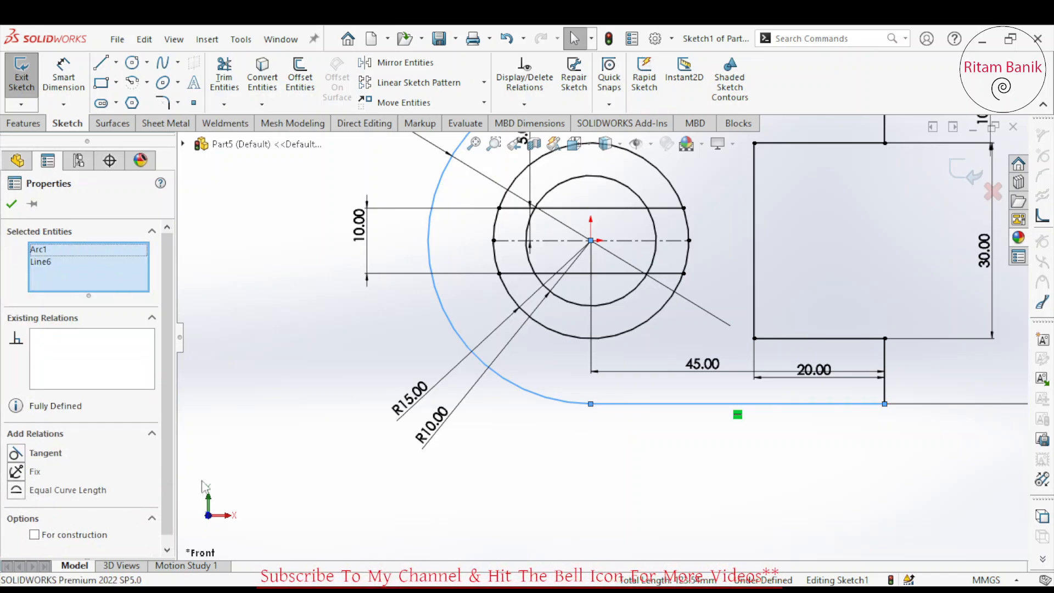
pyautogui.click(15, 454)
pyautogui.click(560, 470)
# Step: Reposition the 45 mm dimension below the profile, clear of the 20 mm notch dimension
pyautogui.scroll(5, 743, 329)
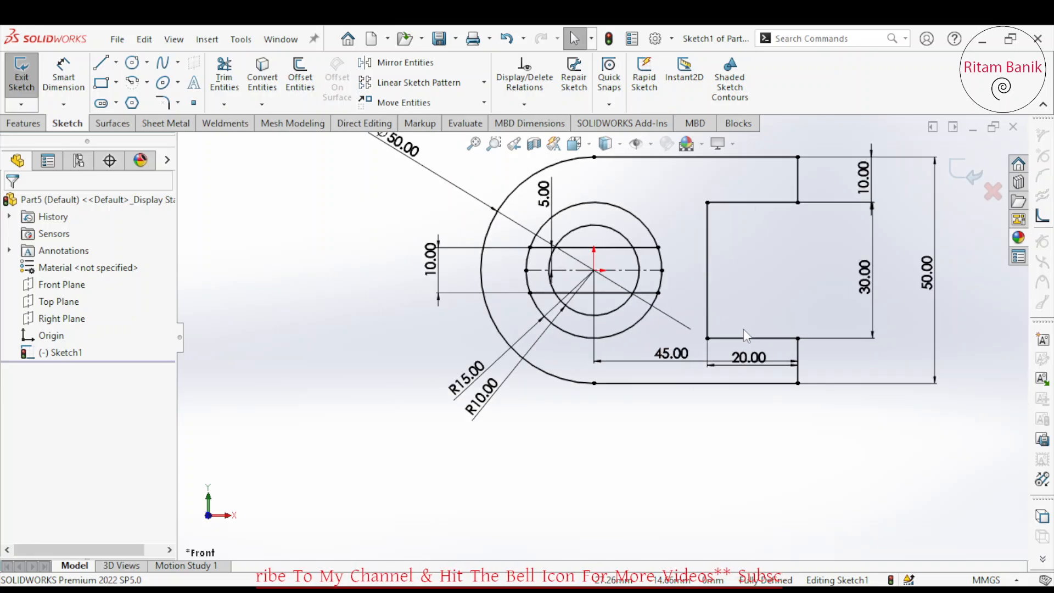
pyautogui.scroll(-2, 681, 263)
pyautogui.scroll(-2, 673, 407)
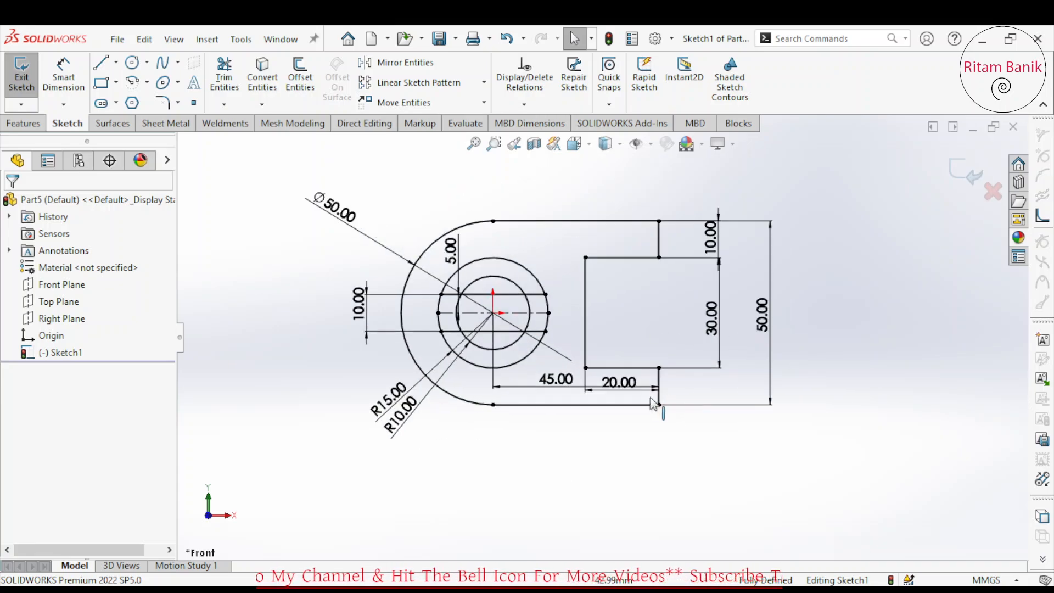
pyautogui.moveTo(548, 381)
pyautogui.mouseDown()
pyautogui.moveTo(553, 441)
pyautogui.moveTo(567, 431)
pyautogui.mouseUp()
pyautogui.scroll(-2, 569, 294)
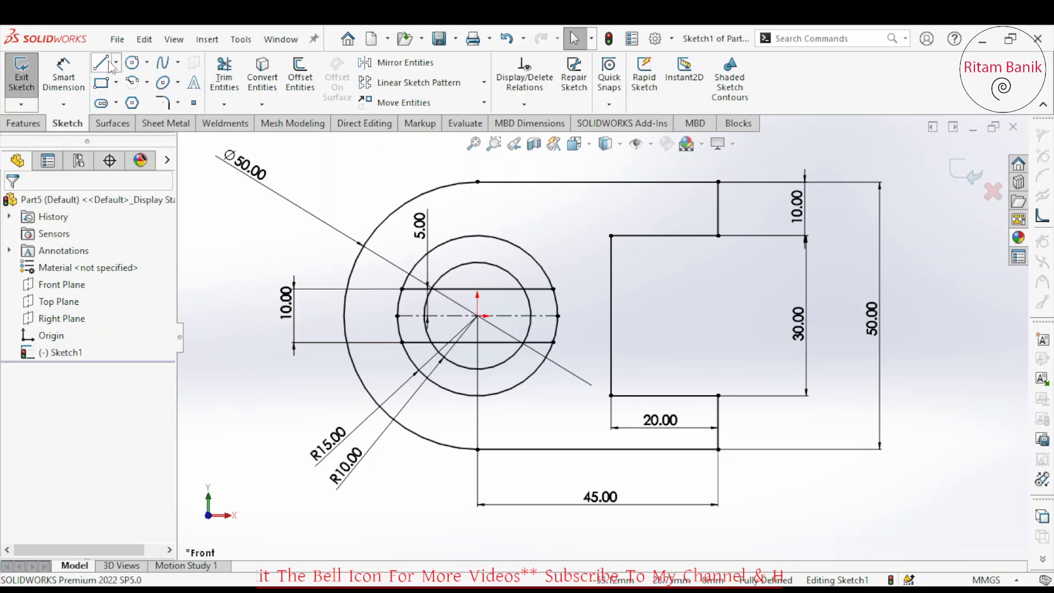
# Step: Trim away the portions of the two horizontal keyway lines that lie inside the R10 circle
pyautogui.click(224, 80)
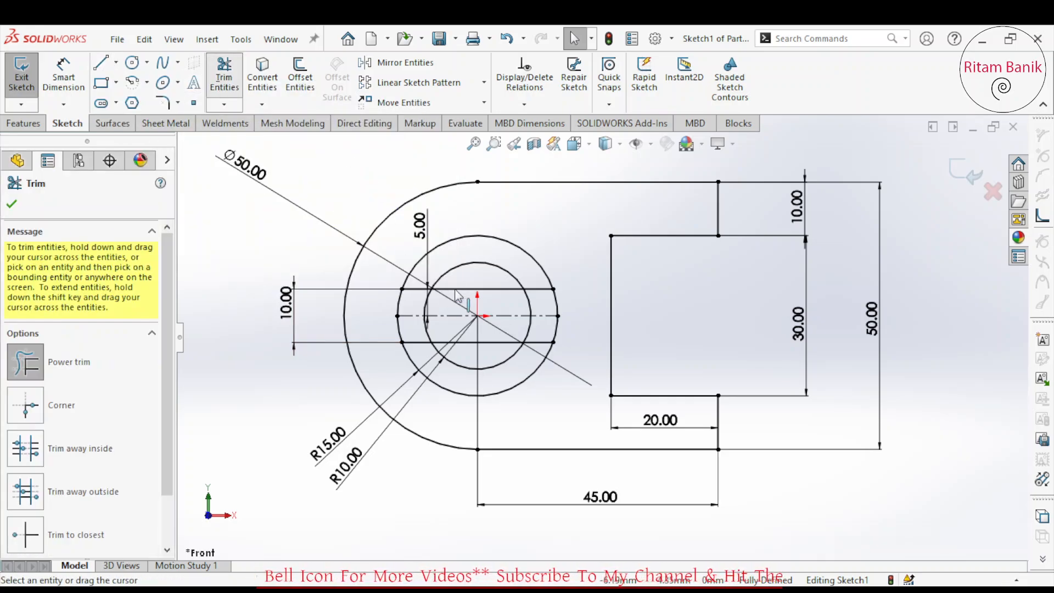
pyautogui.moveTo(506, 305); pyautogui.dragTo(483, 281)
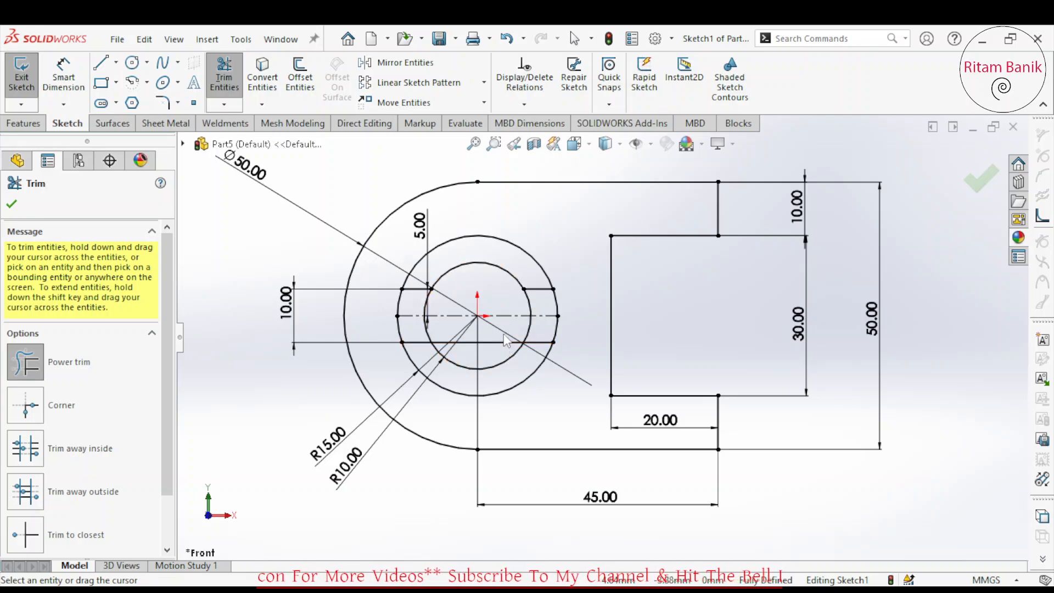
pyautogui.moveTo(510, 349); pyautogui.dragTo(493, 354)
pyautogui.press('Escape')
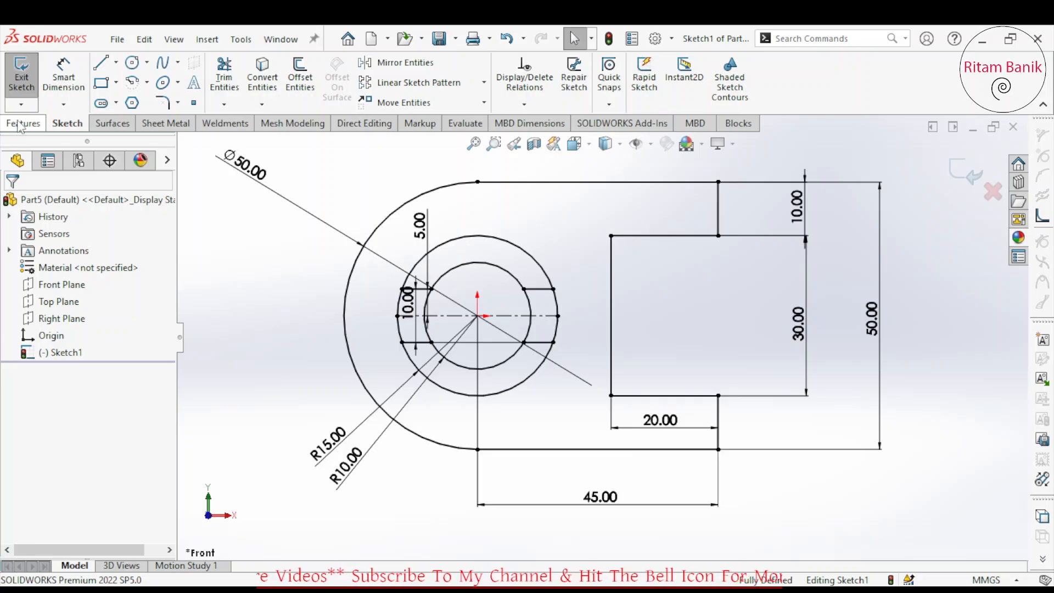
# Step: Start a boss extrusion of the sketch with the outer plate region and the ring between the R15 and R10 circles as contours
pyautogui.click(23, 83)
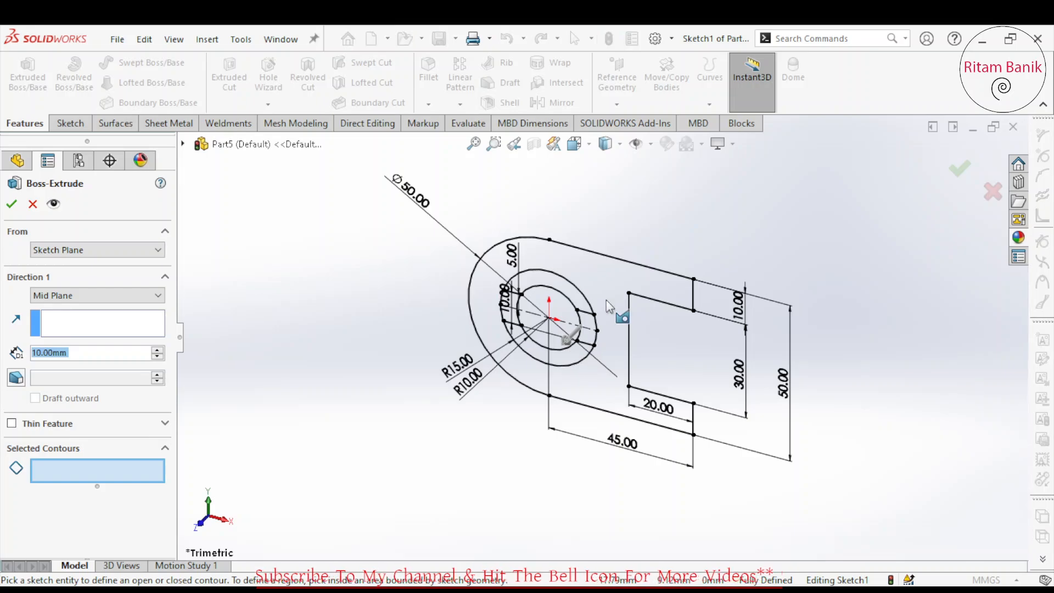
pyautogui.click(606, 303)
pyautogui.scroll(-3, 571, 334)
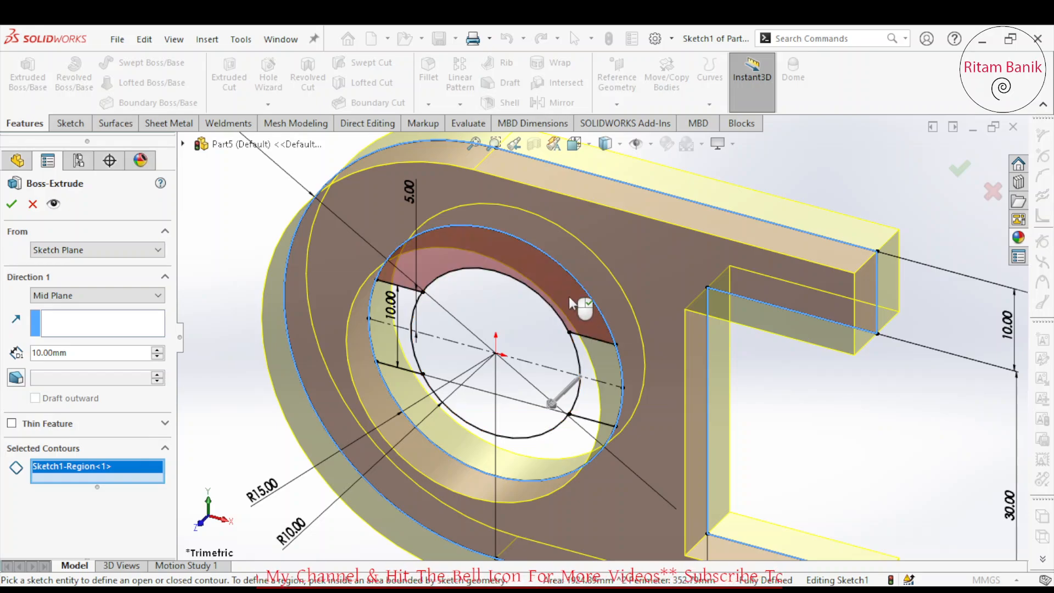
pyautogui.click(601, 311)
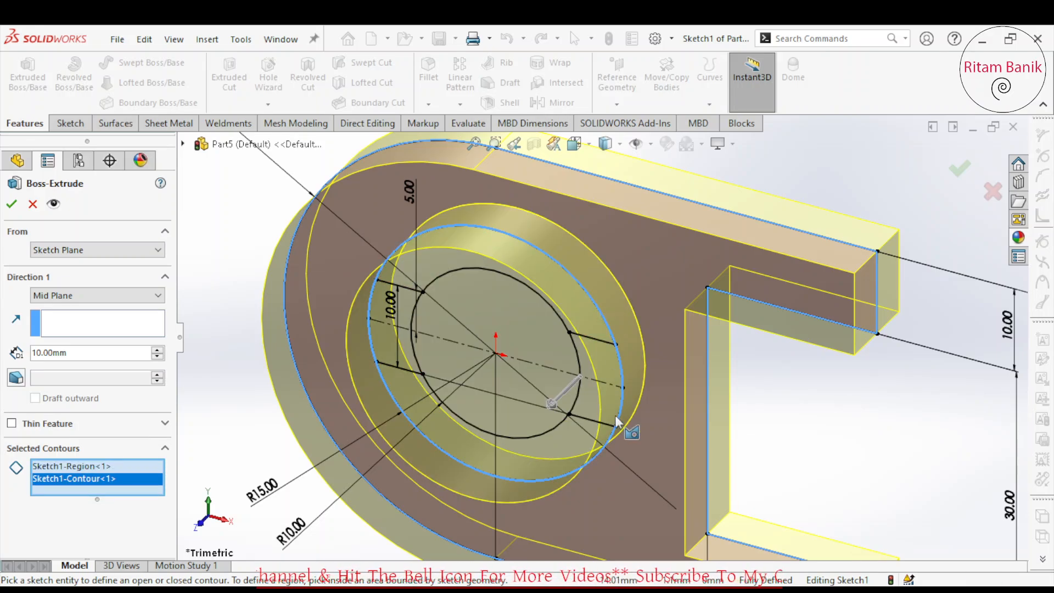
pyautogui.scroll(3, 617, 428)
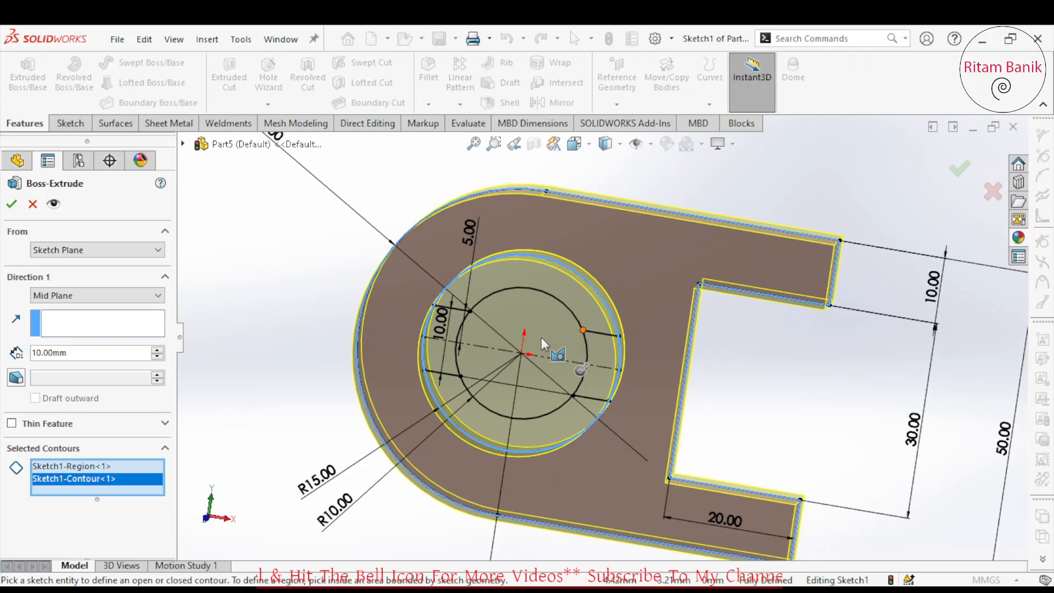
pyautogui.click(542, 333)
pyautogui.click(532, 389)
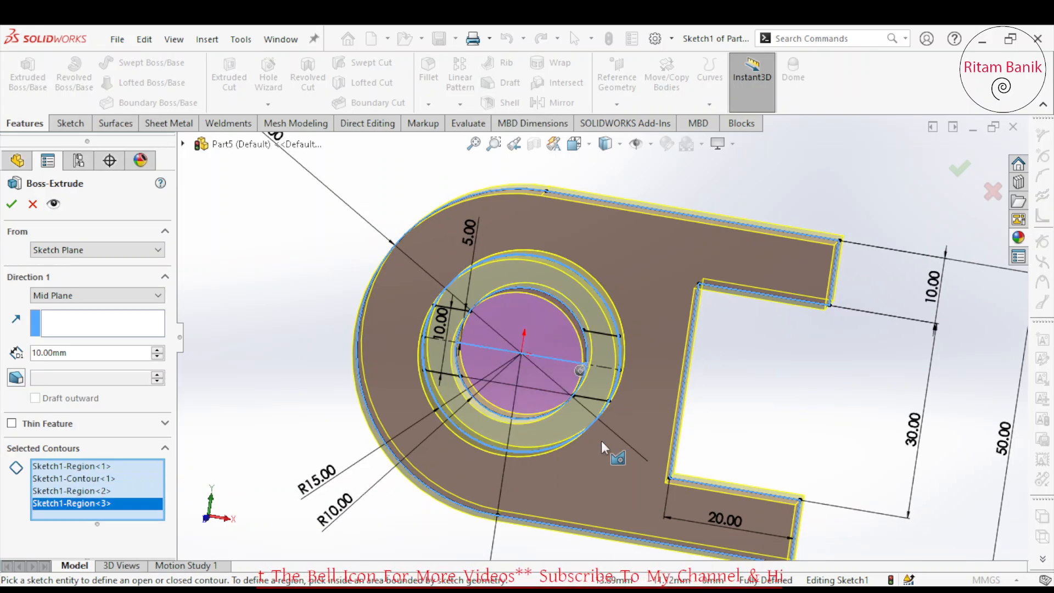
pyautogui.moveTo(602, 440); pyautogui.dragTo(509, 468, button='middle')
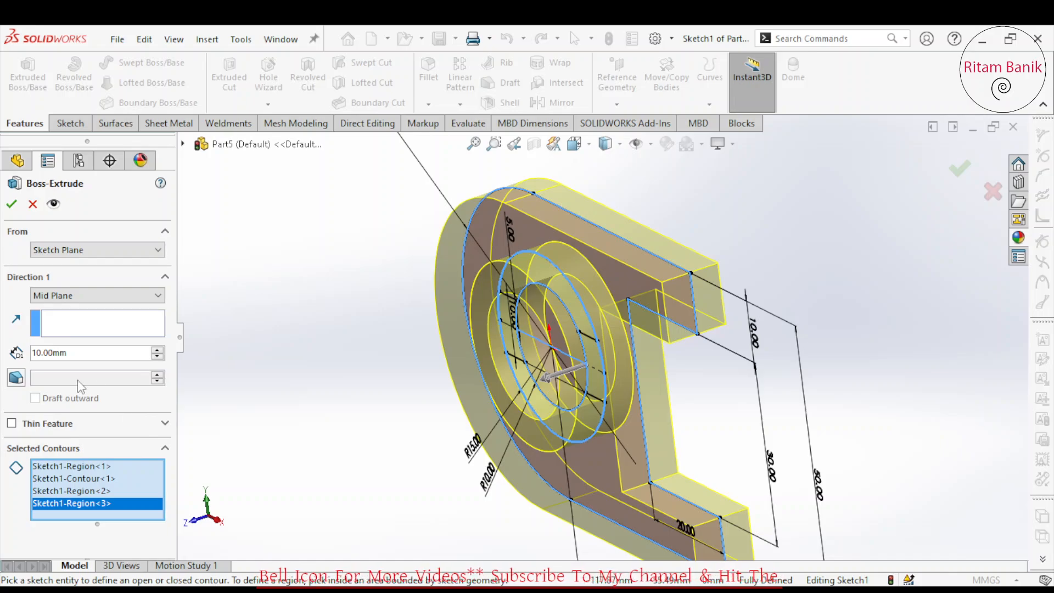
# Step: Keep the Mid Plane end condition and extrude the selected contours to a depth of 40 mm
pyautogui.click(63, 297)
pyautogui.click(66, 299)
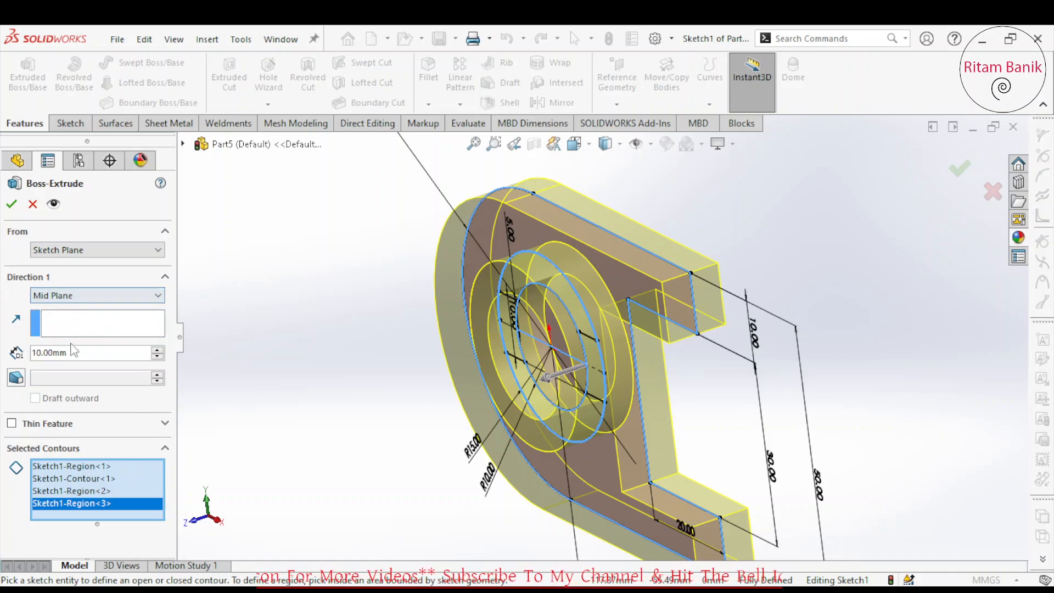
pyautogui.moveTo(75, 351); pyautogui.dragTo(2, 353)
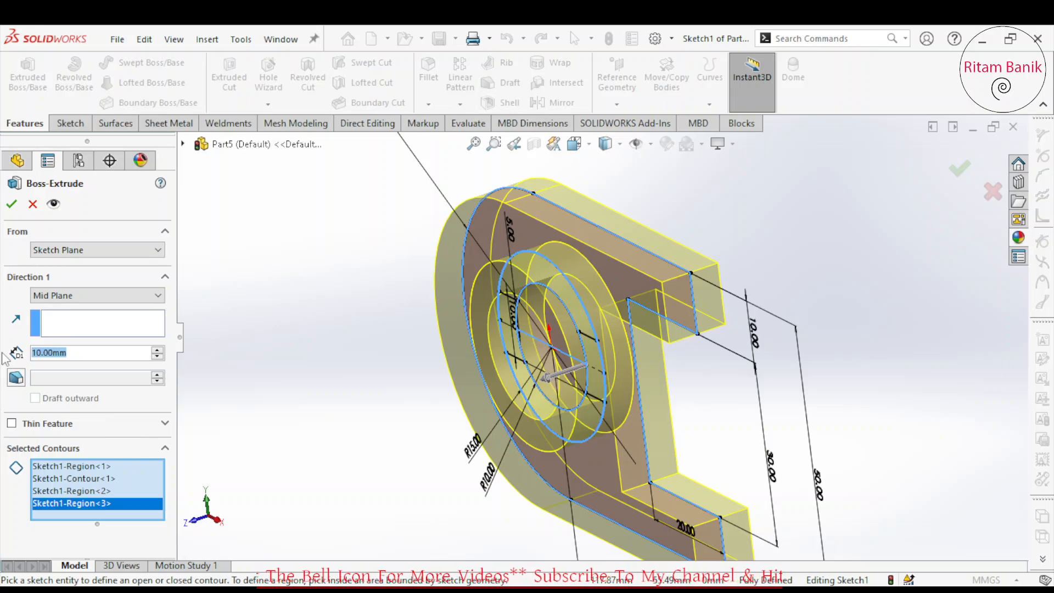
pyautogui.write('40')
pyautogui.press('Return')
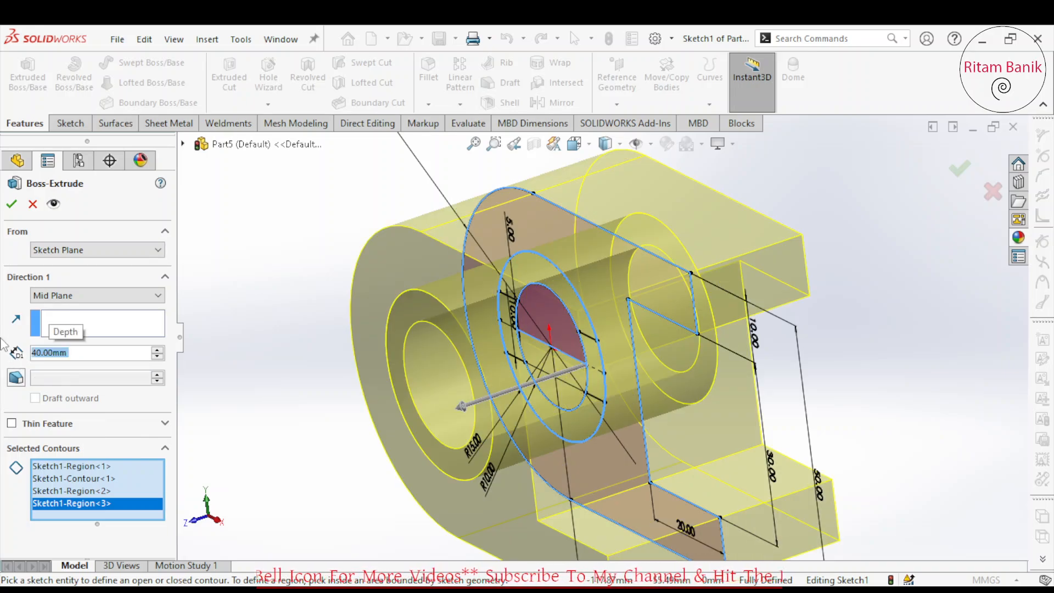
pyautogui.click(11, 208)
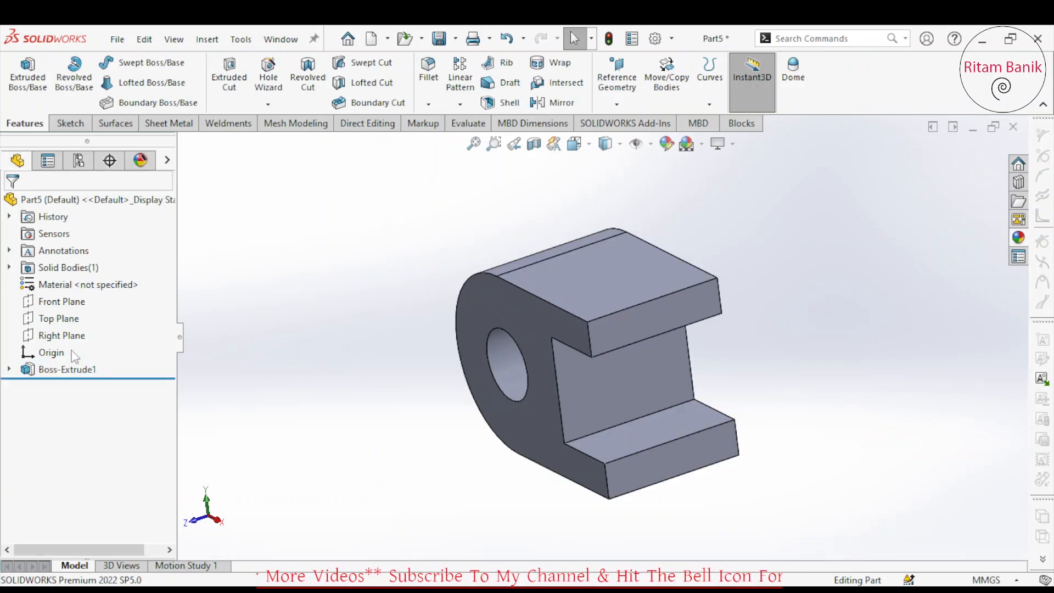
# Step: Start a boss extrusion reusing the base body's sketch, with the R15 and R10 circles as its selected contours
pyautogui.click(9, 369)
pyautogui.click(55, 387)
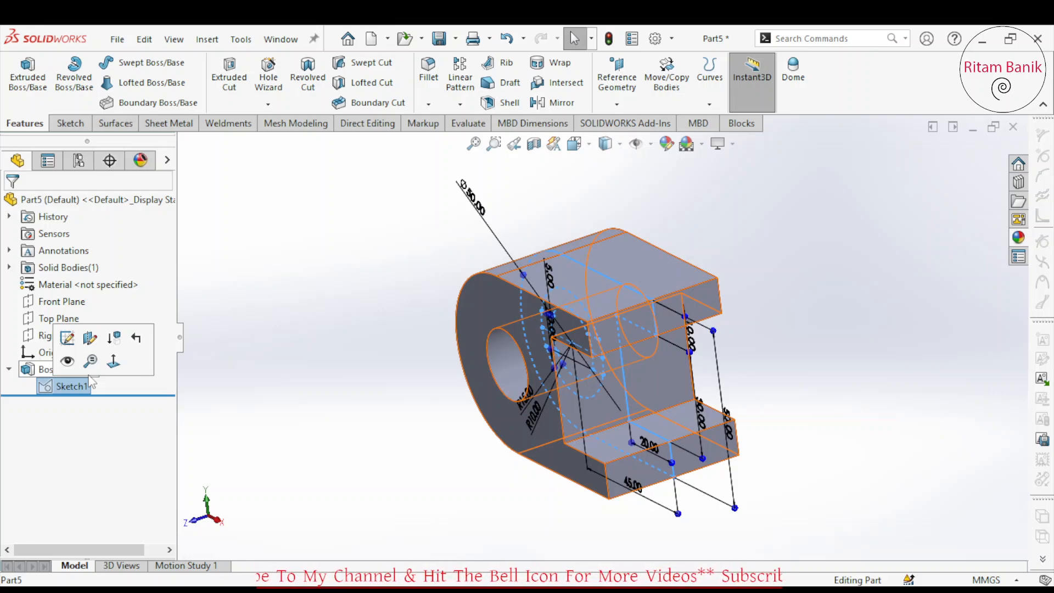
pyautogui.click(25, 86)
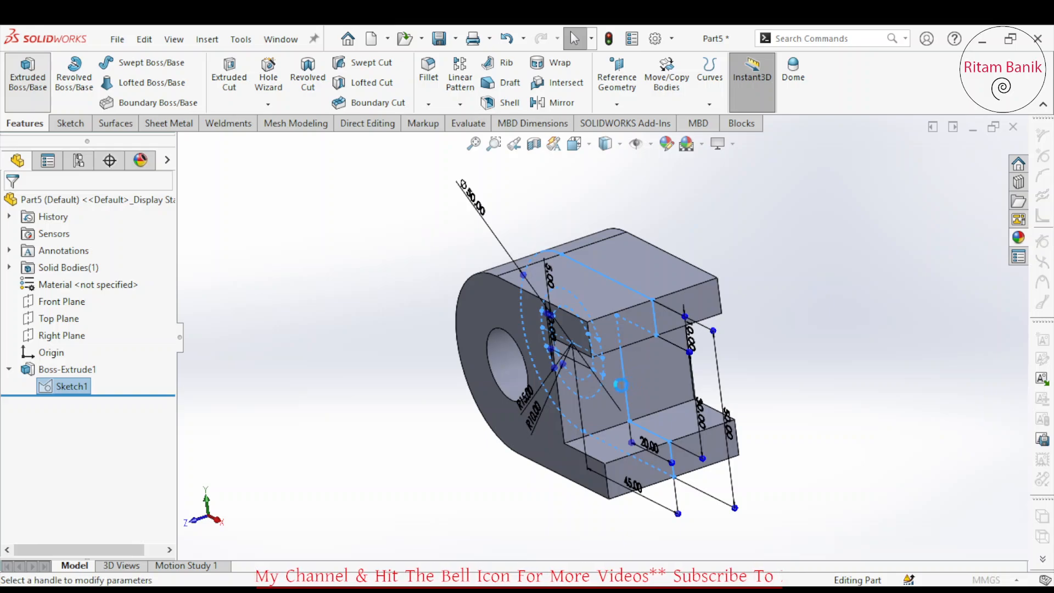
pyautogui.moveTo(583, 368); pyautogui.dragTo(624, 350, button='middle')
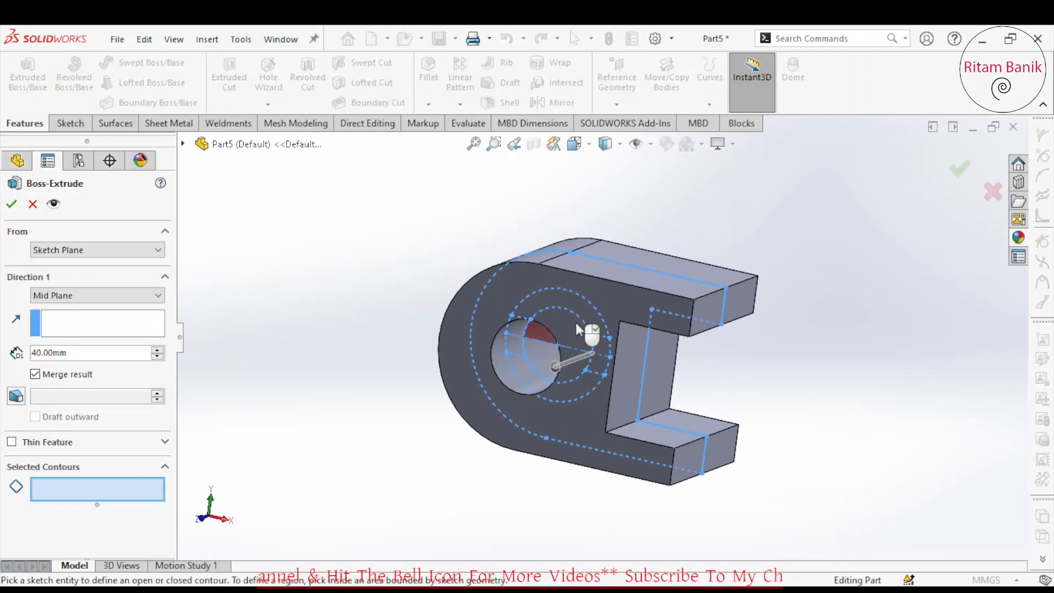
pyautogui.click(593, 305)
pyautogui.click(582, 319)
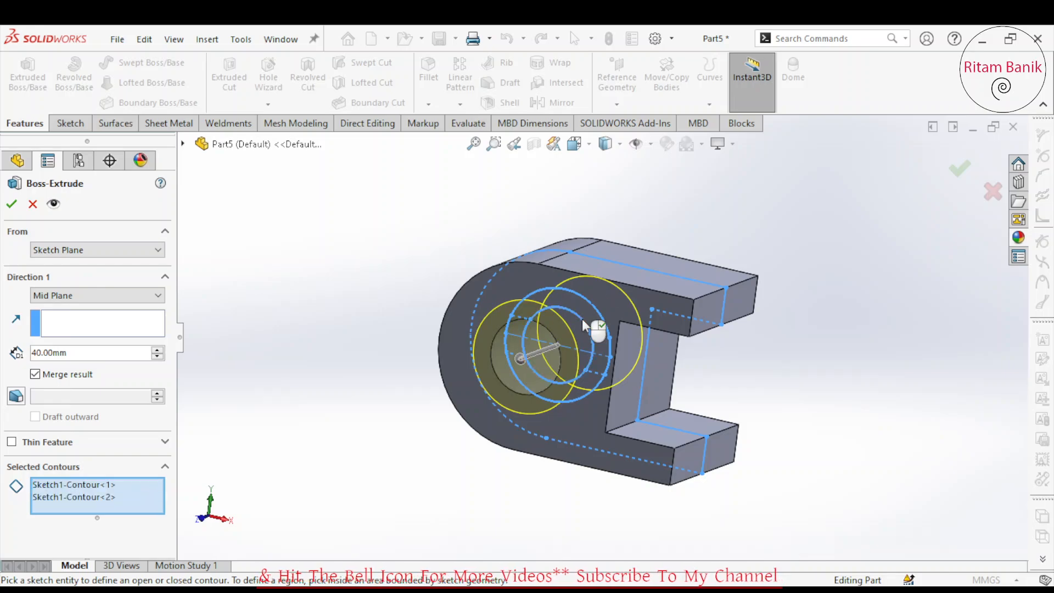
# Step: Set the ring extrusion's end condition to Blind with a depth of 5 mm
pyautogui.click(87, 297)
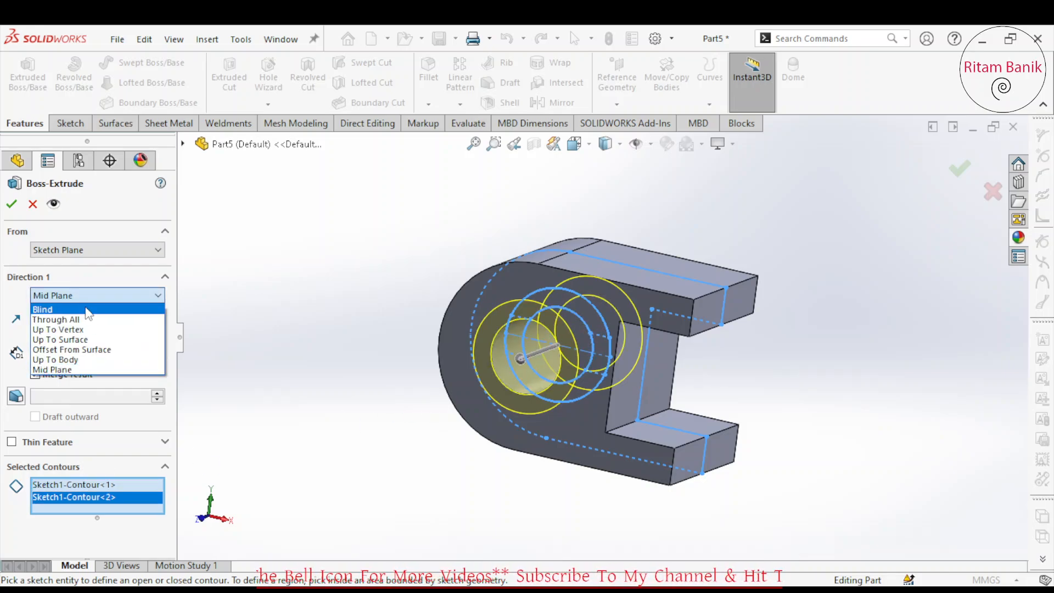
pyautogui.click(55, 309)
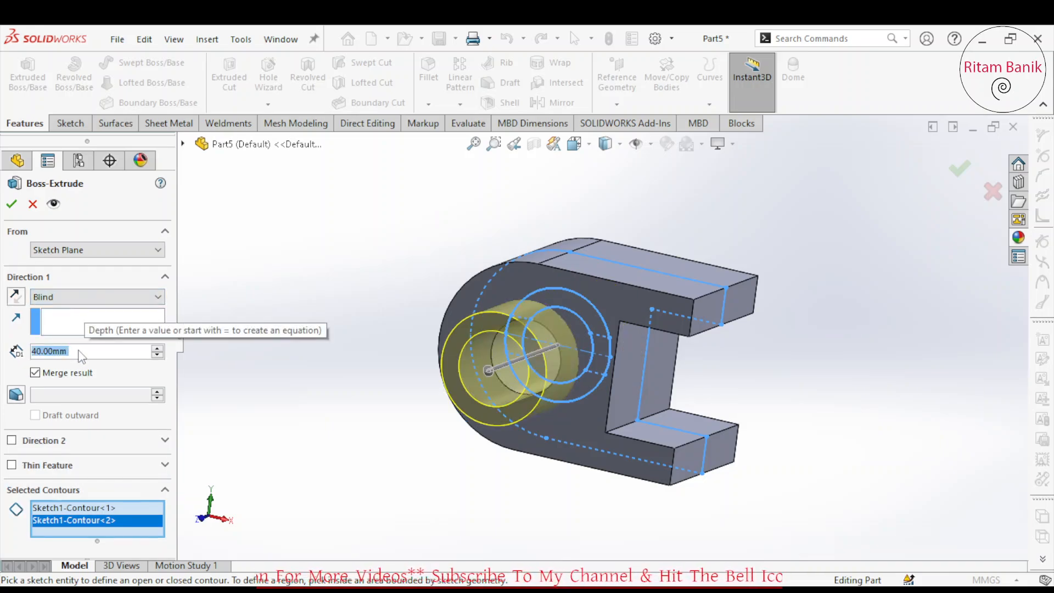
pyautogui.write('5')
pyautogui.press('Return')
# Step: Start the ring extrusion from the body's rear face, reverse its direction to point outward, and complete it
pyautogui.click(80, 253)
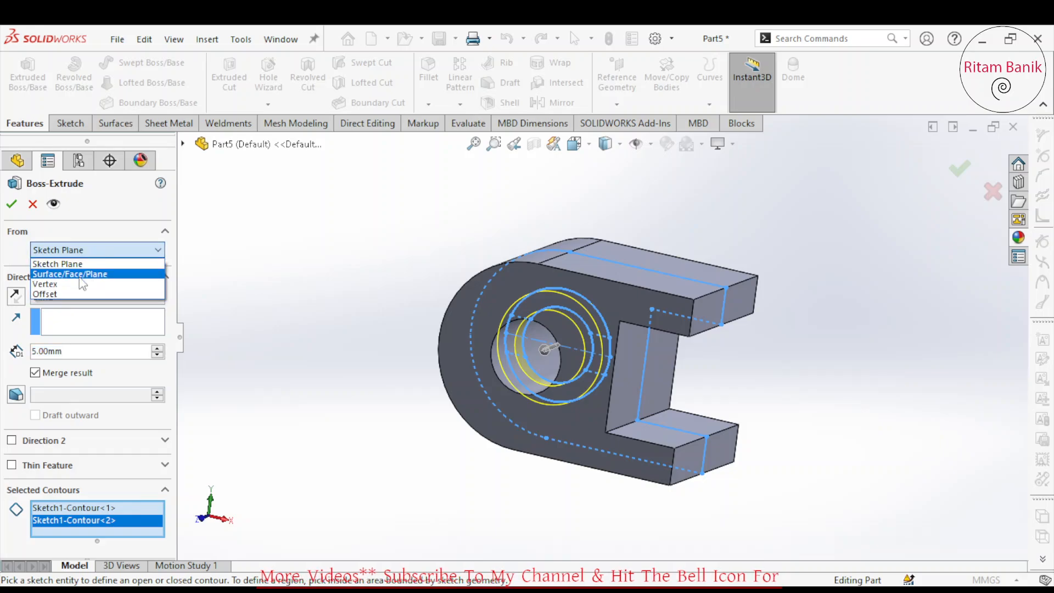
pyautogui.click(66, 273)
pyautogui.moveTo(335, 335); pyautogui.dragTo(215, 398, button='middle')
pyautogui.click(697, 343)
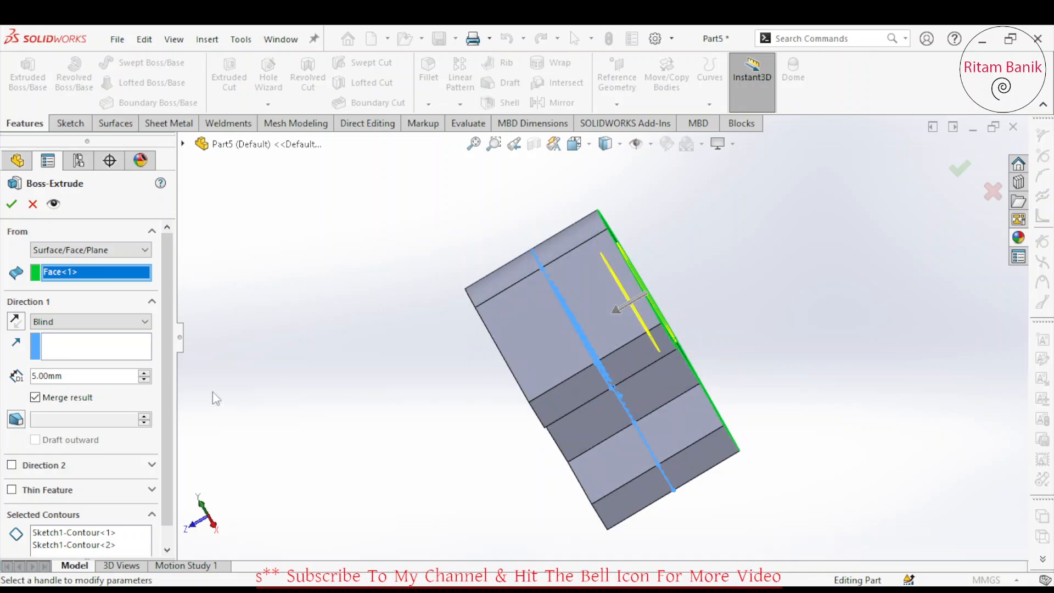
pyautogui.click(16, 319)
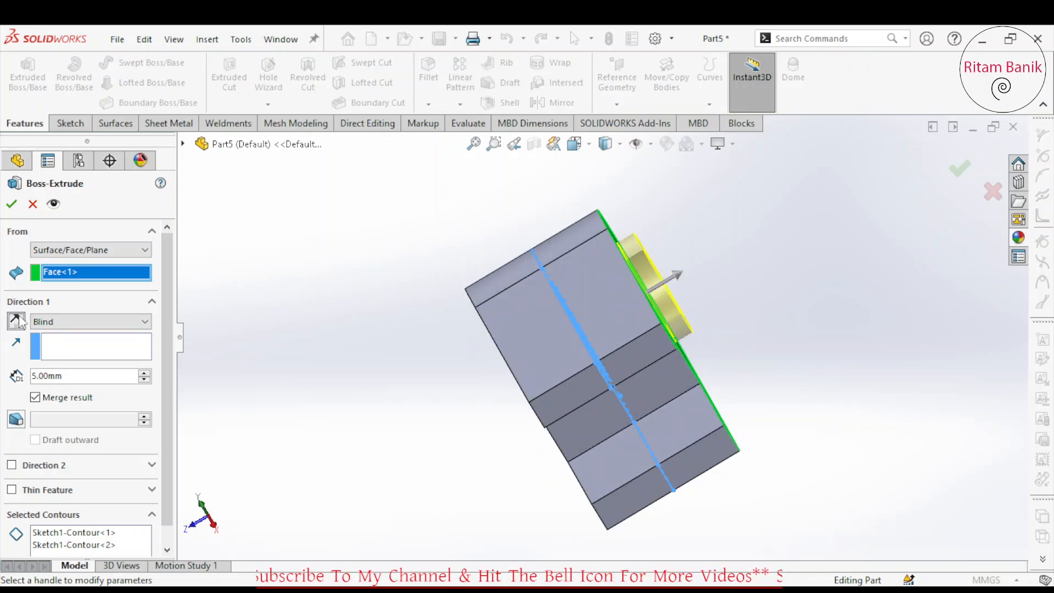
pyautogui.click(11, 203)
pyautogui.hotkey('ctrl', '7')
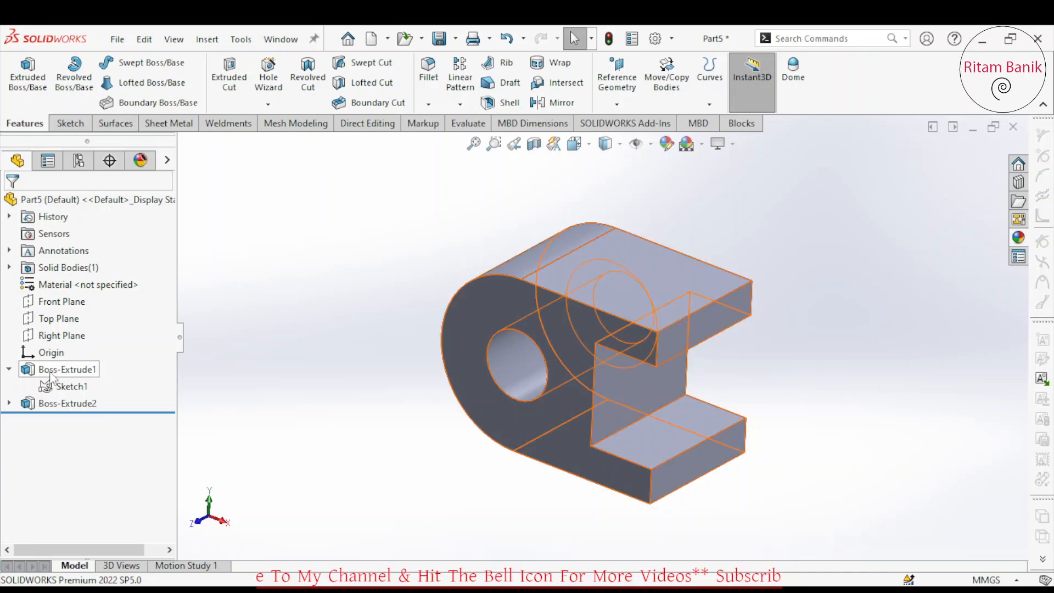
# Step: Start another boss extrusion of the same sketch, beginning from the body's front face and using a Blind end condition
pyautogui.click(71, 386)
pyautogui.click(28, 74)
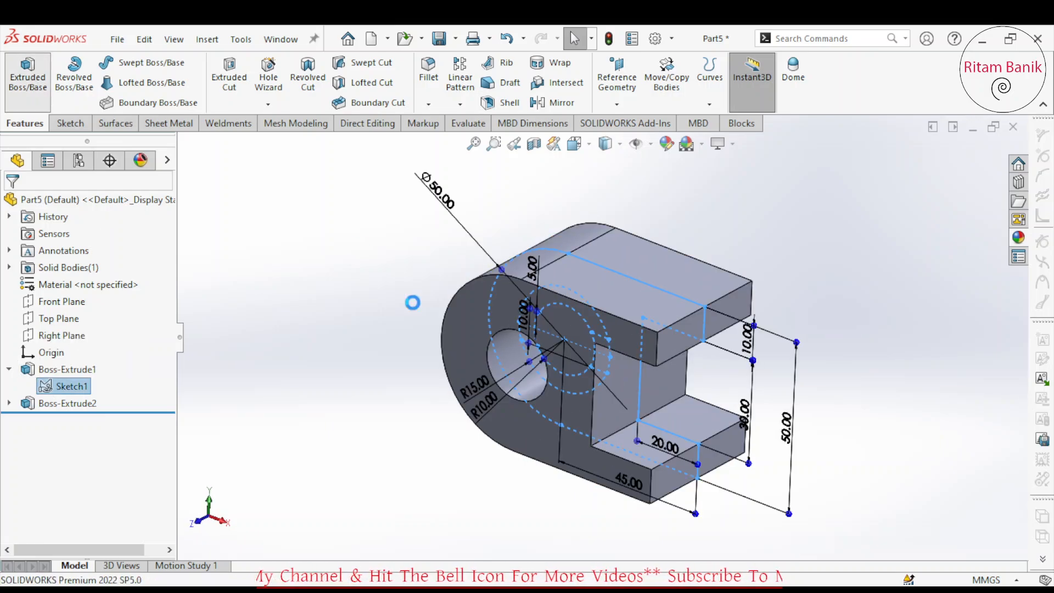
pyautogui.click(97, 250)
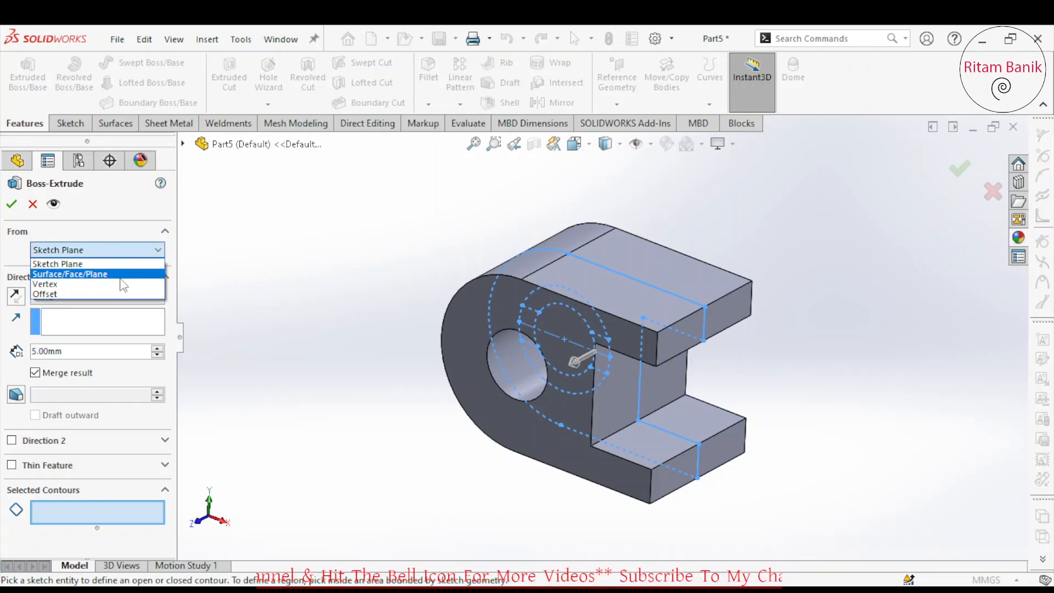
pyautogui.click(58, 265)
pyautogui.click(456, 324)
pyautogui.click(112, 323)
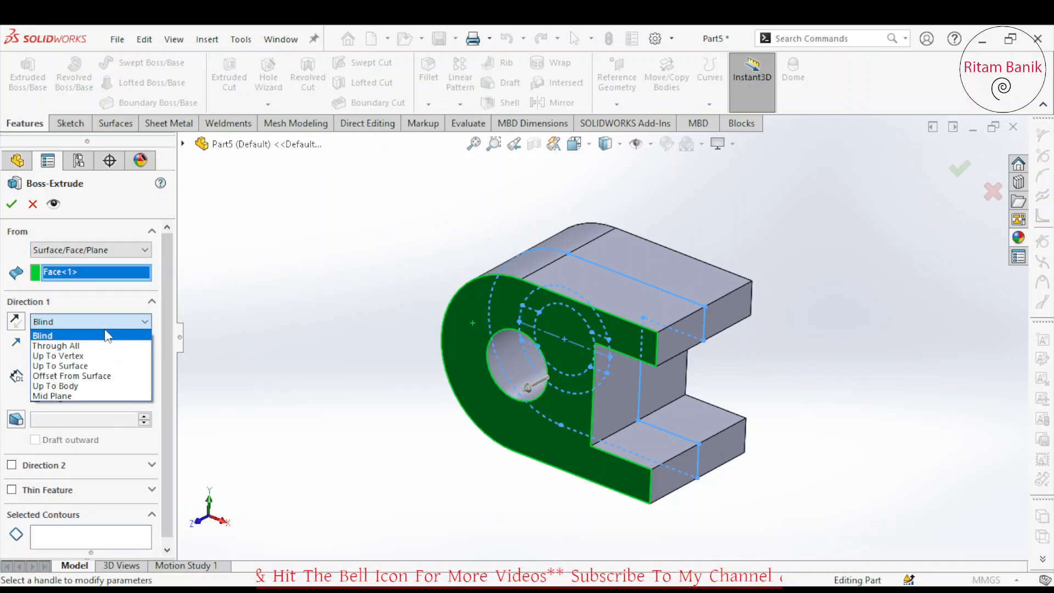
pyautogui.click(107, 330)
pyautogui.click(77, 376)
# Step: Pick the R15 and R10 circles and the keyway regions between them as contours, and complete the 5 mm front extrusion
pyautogui.click(100, 538)
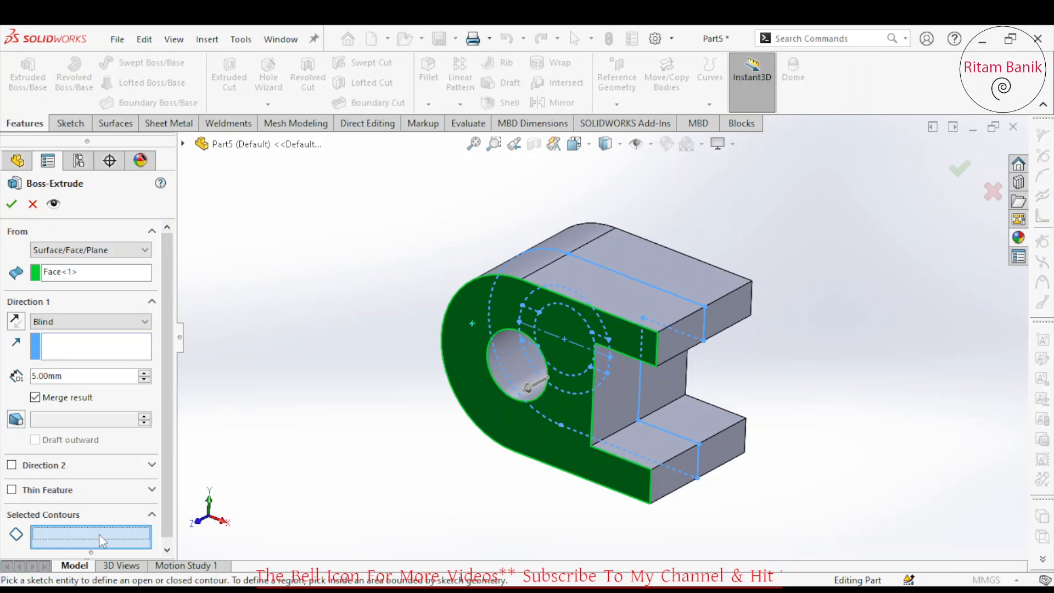
pyautogui.click(577, 301)
pyautogui.click(574, 312)
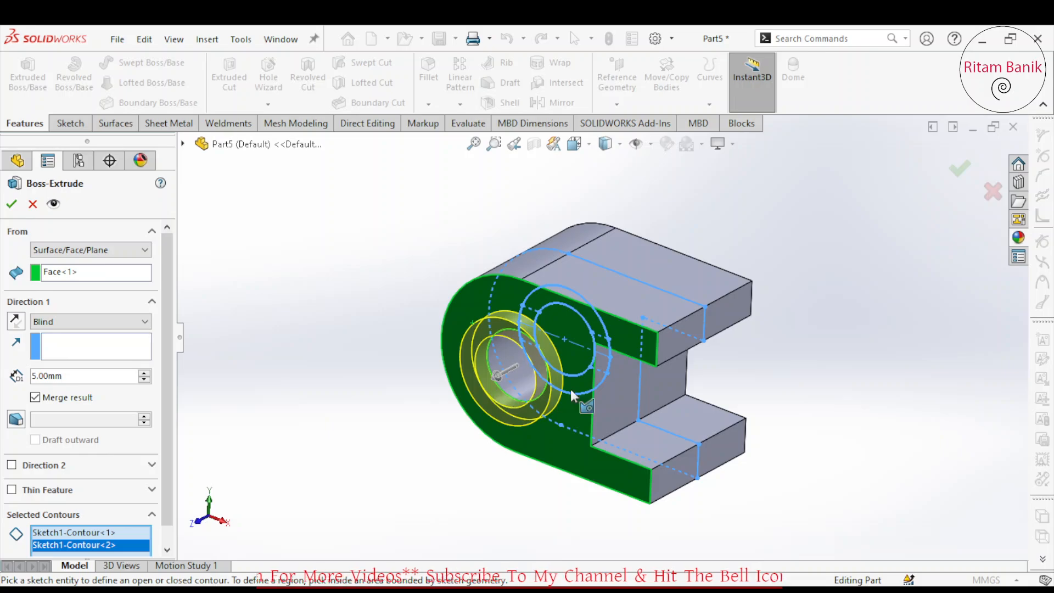
pyautogui.scroll(-2, 600, 354)
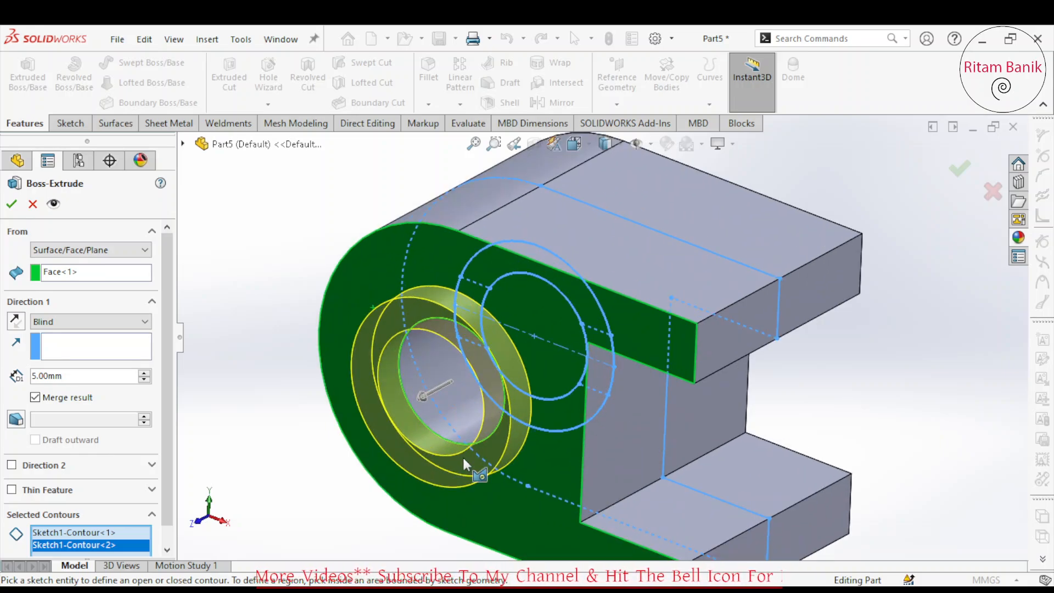
pyautogui.hotkey('ctrl', '8')
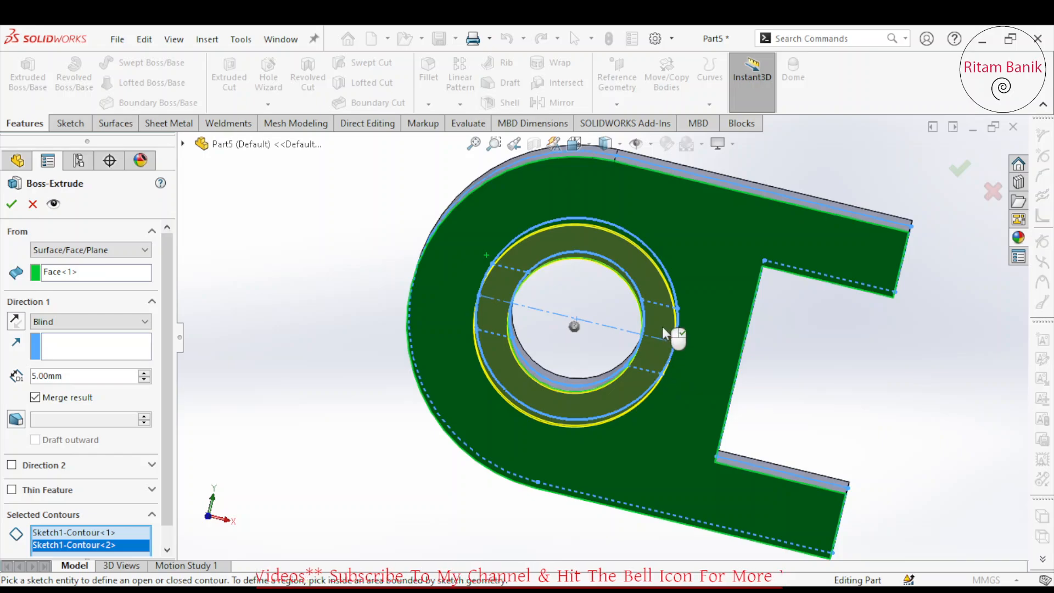
pyautogui.click(662, 326)
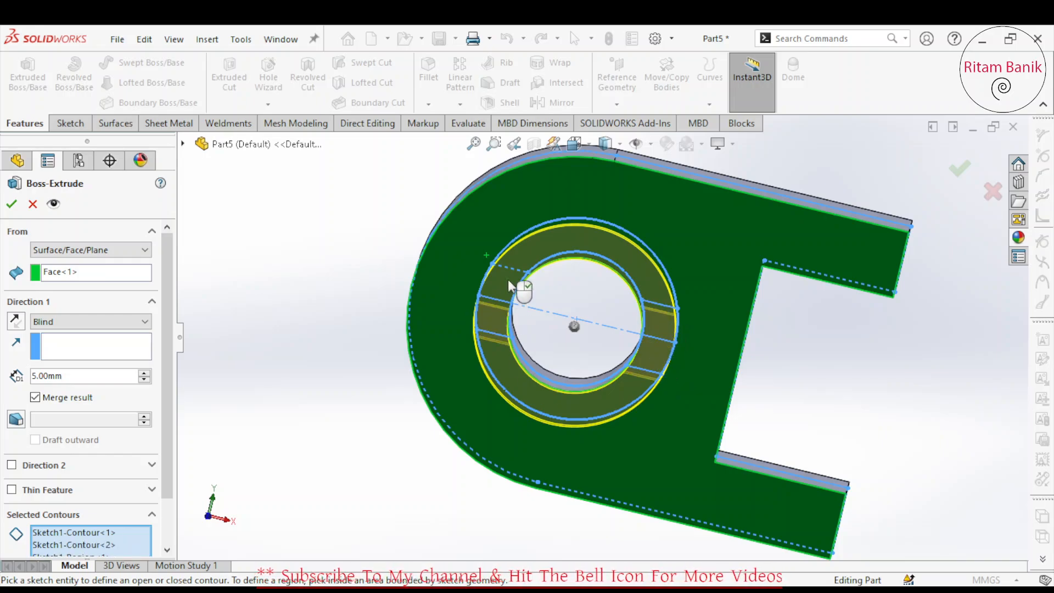
pyautogui.hotkey('ctrl', '7')
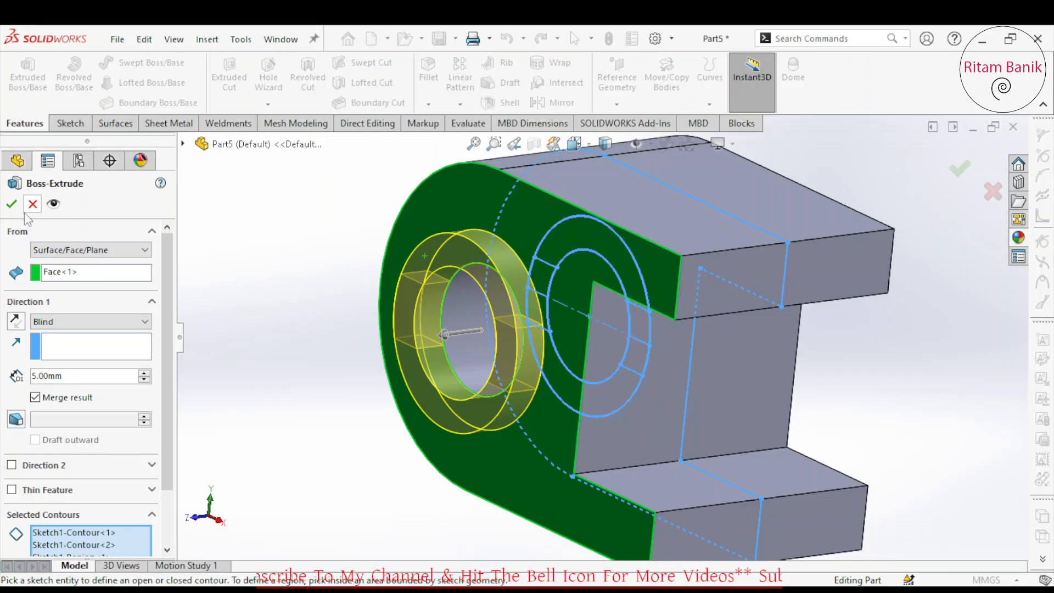
pyautogui.click(11, 204)
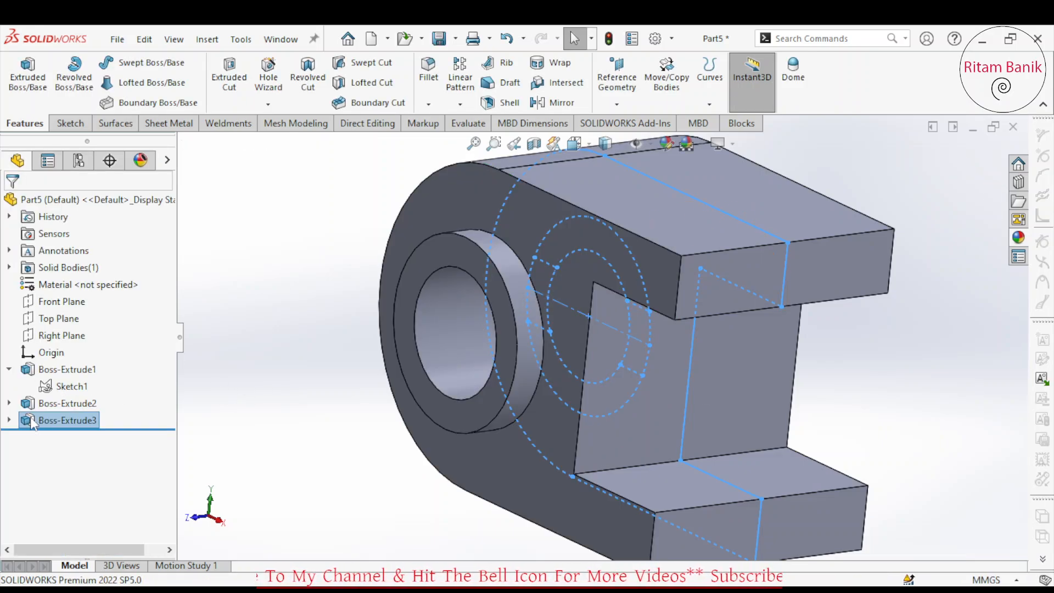
# Step: Edit the front ring extrusion and clear all of its selected contours
pyautogui.click(31, 422)
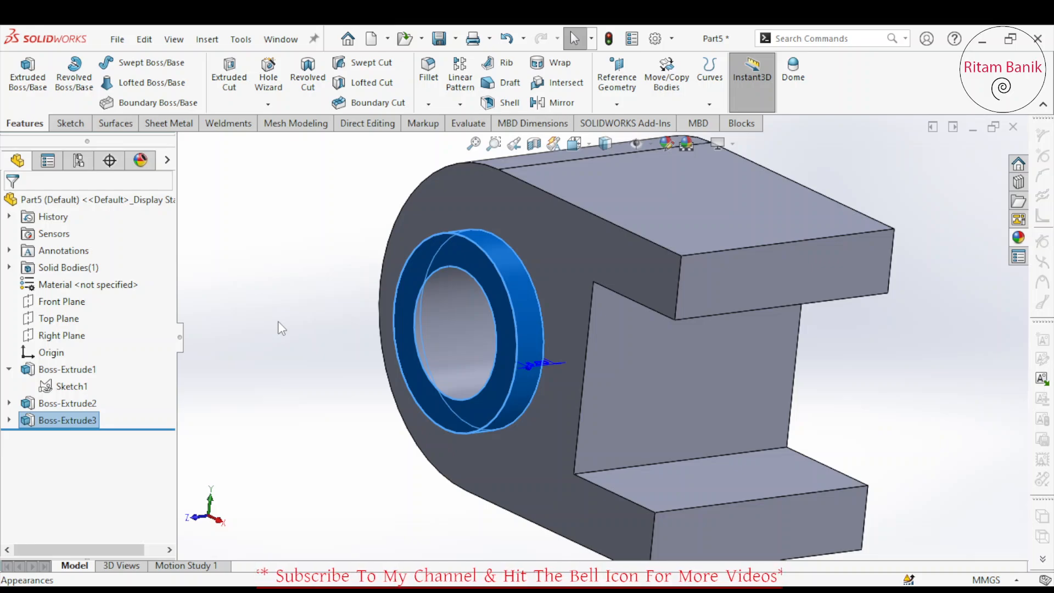
pyautogui.click(32, 421)
pyautogui.click(46, 376)
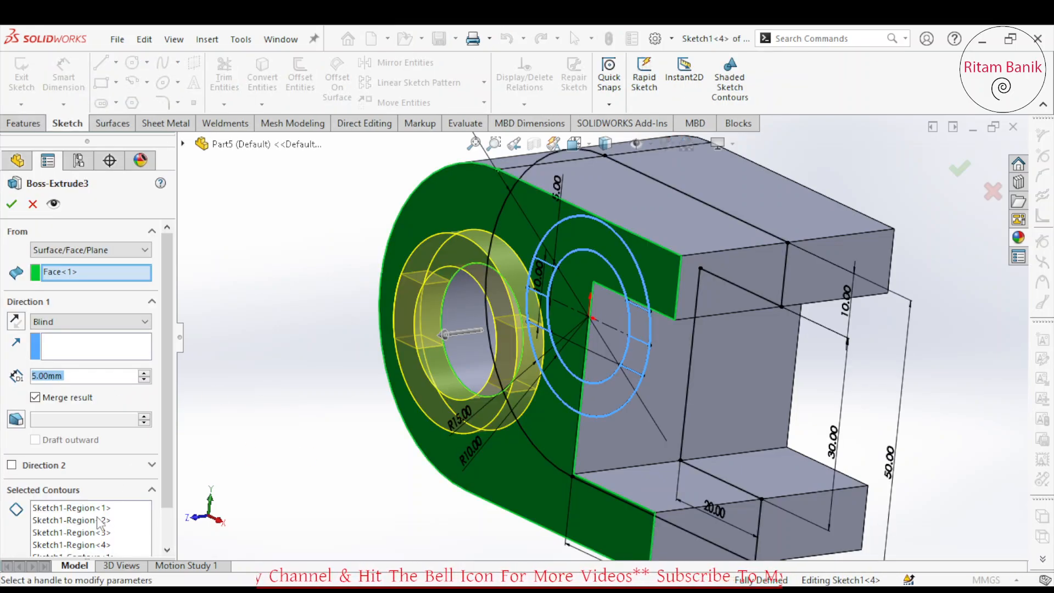
pyautogui.click(99, 522)
pyautogui.rightClick(100, 521)
pyautogui.click(192, 528)
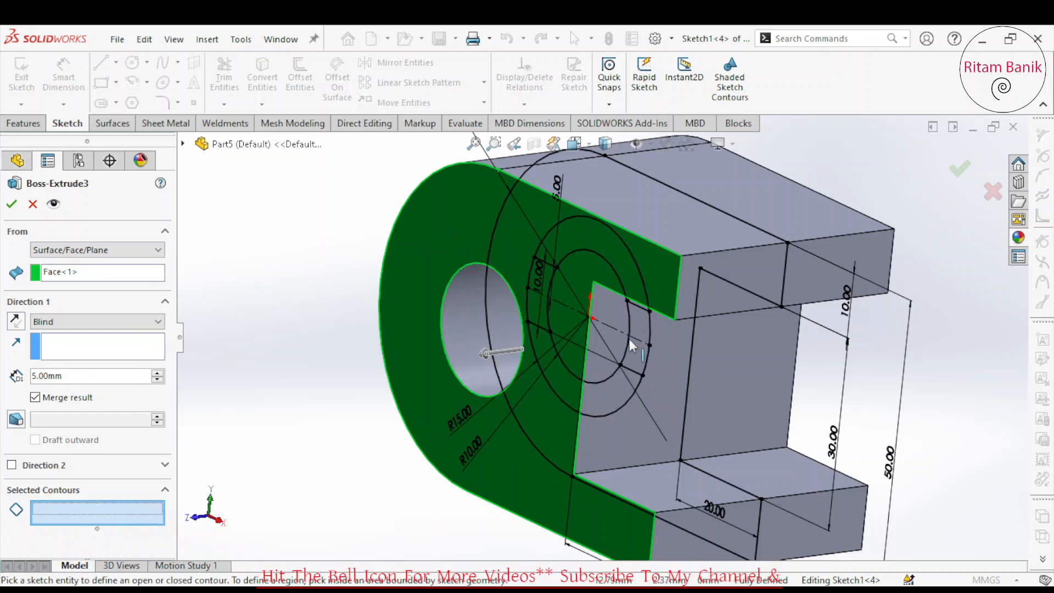
# Step: Select only the upper and lower ring segments outside the keyway as contours of the front extrusion, and apply the edit
pyautogui.moveTo(620, 309); pyautogui.dragTo(653, 306, button='middle')
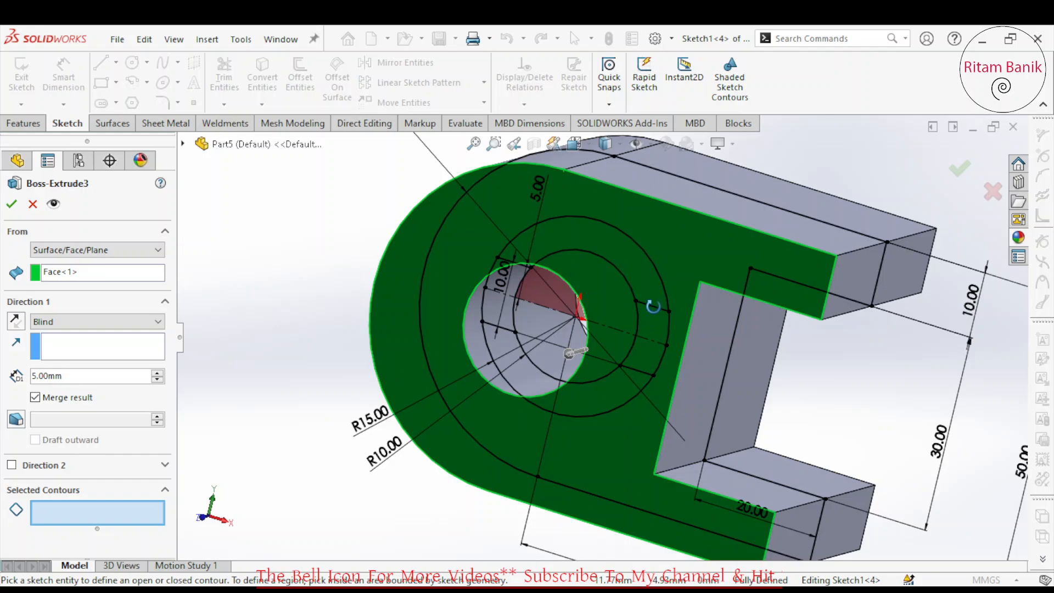
pyautogui.click(648, 275)
pyautogui.click(641, 351)
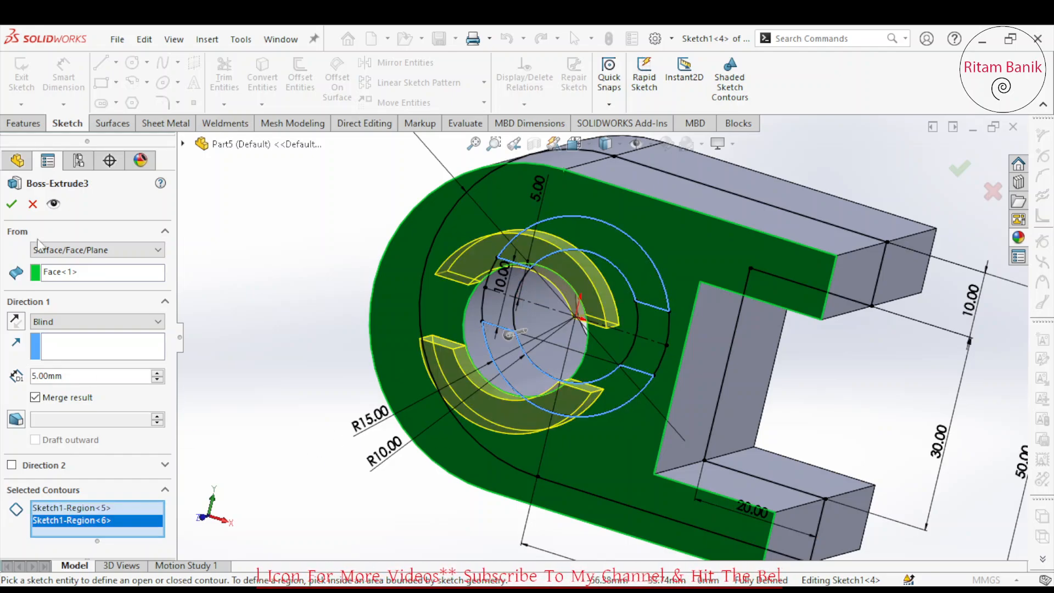
pyautogui.click(11, 204)
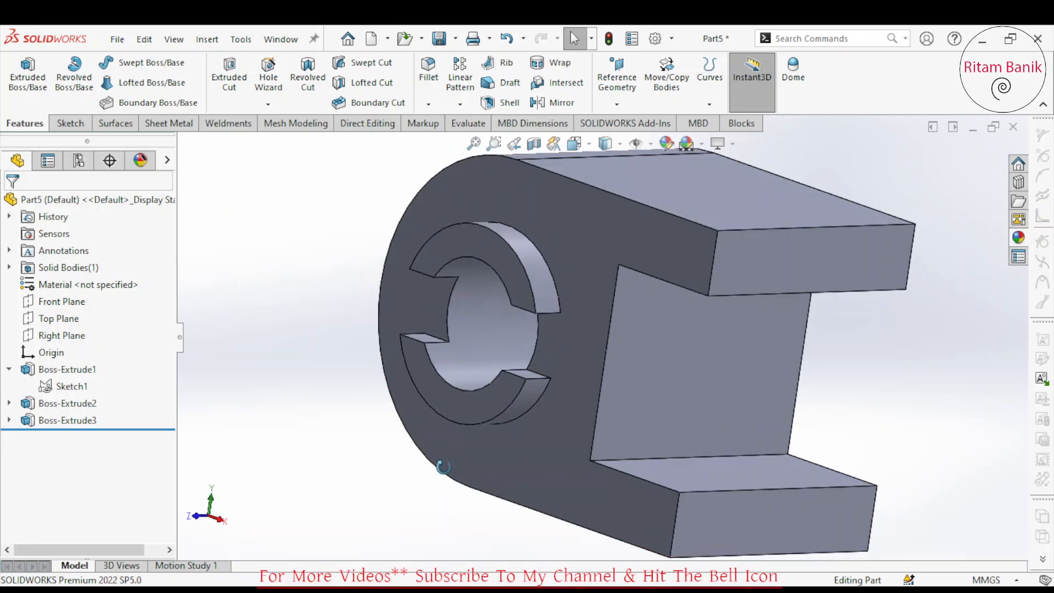
# Step: Sketch on the Top Plane a centre-point semicircular arc of about 11.5 mm radius, centred on the midpoint of the bracket's open-end edge
pyautogui.moveTo(443, 466); pyautogui.dragTo(509, 407, button='middle')
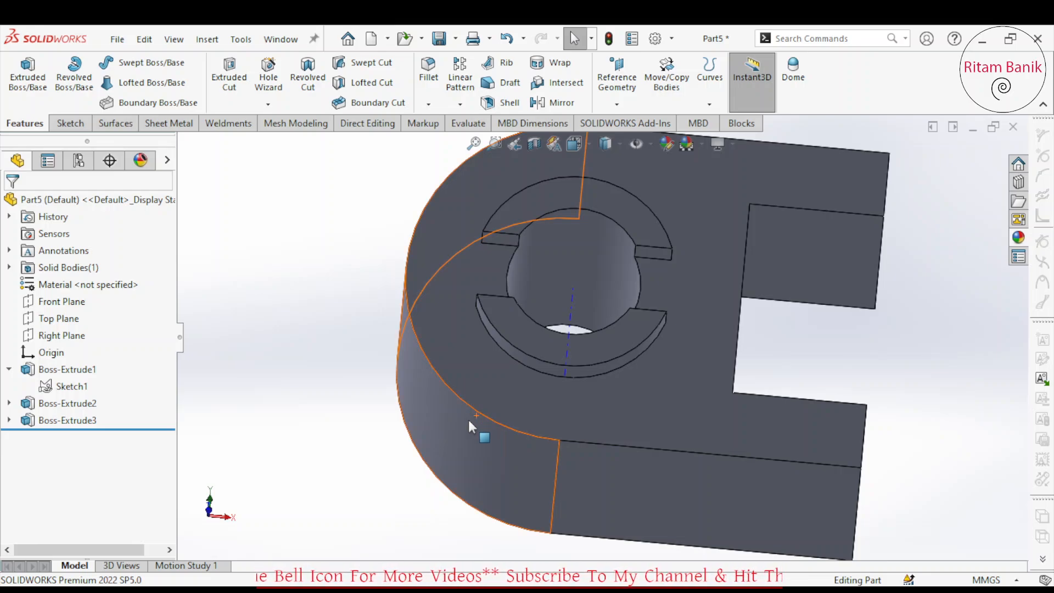
pyautogui.moveTo(848, 464); pyautogui.dragTo(854, 584, button='middle')
pyautogui.click(55, 322)
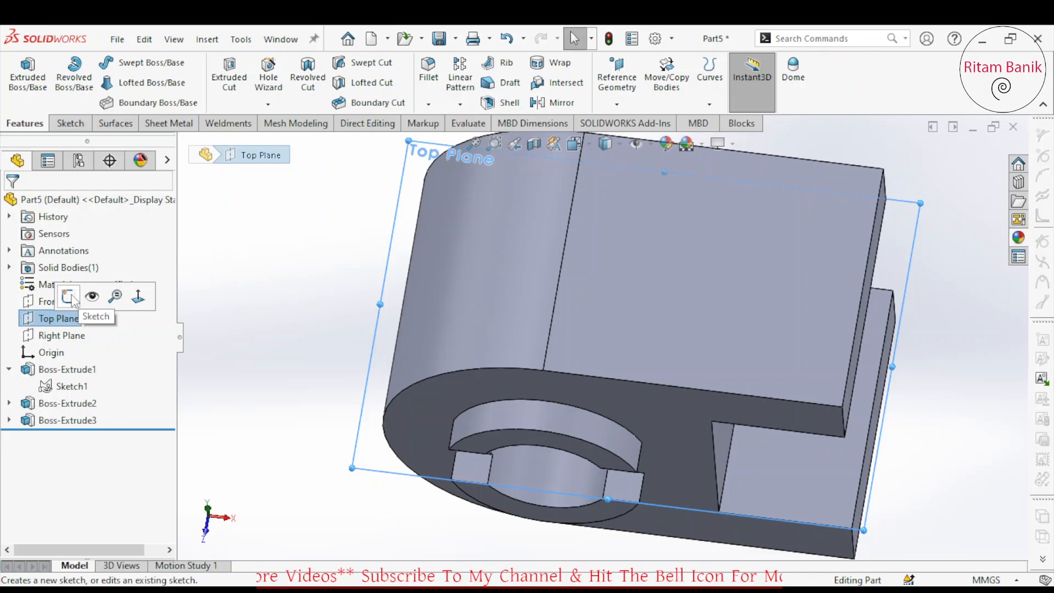
pyautogui.click(68, 296)
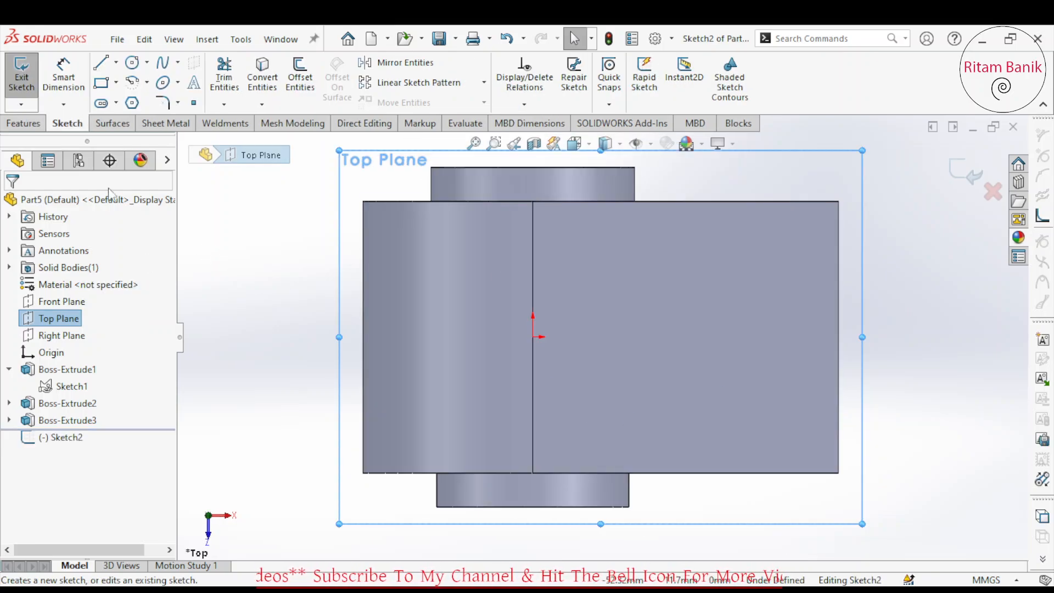
pyautogui.click(134, 83)
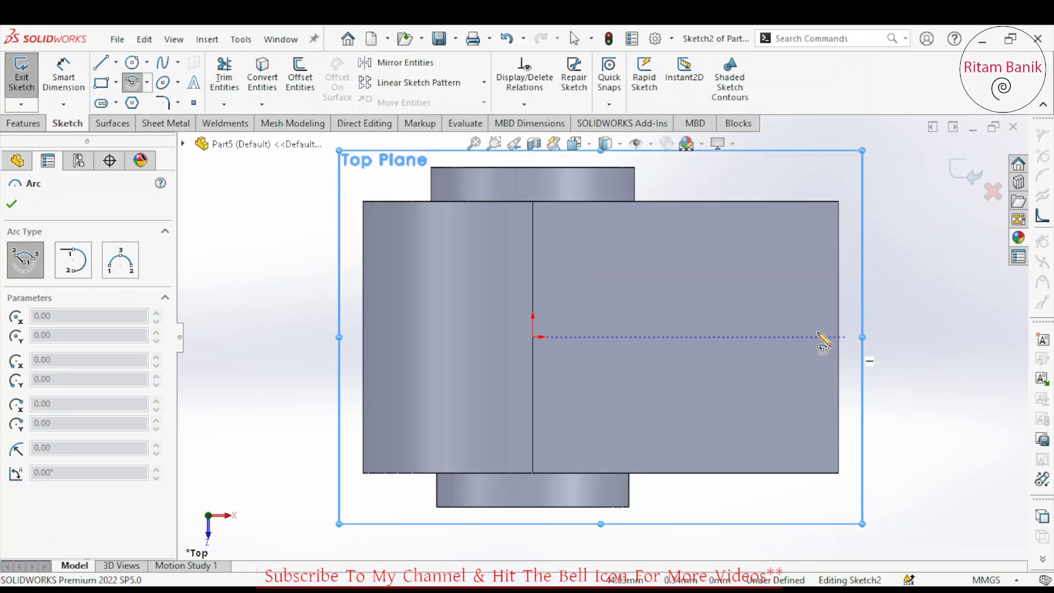
pyautogui.click(838, 336)
pyautogui.click(838, 258)
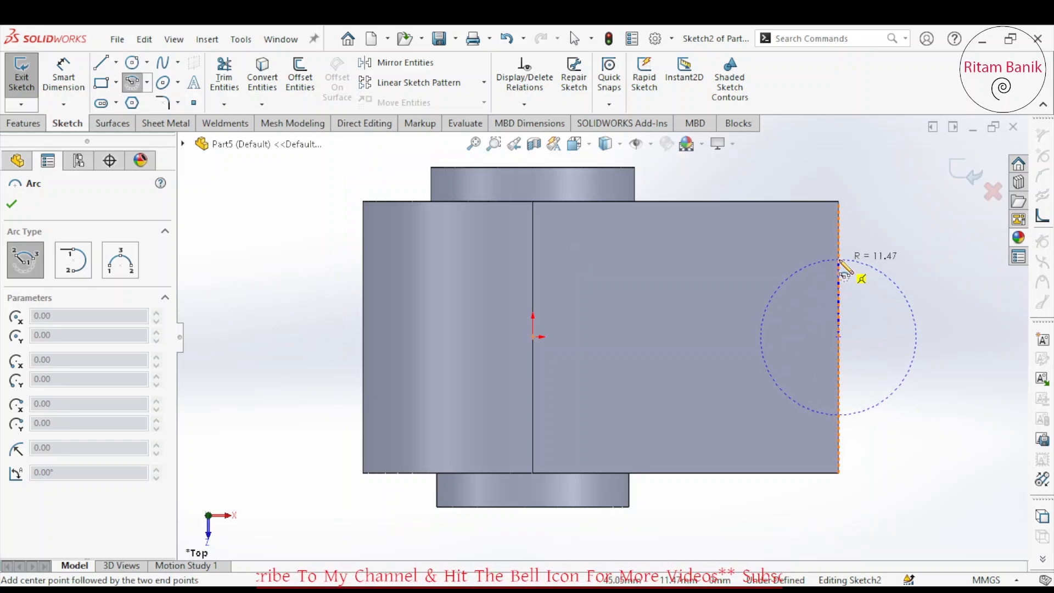
pyautogui.click(839, 415)
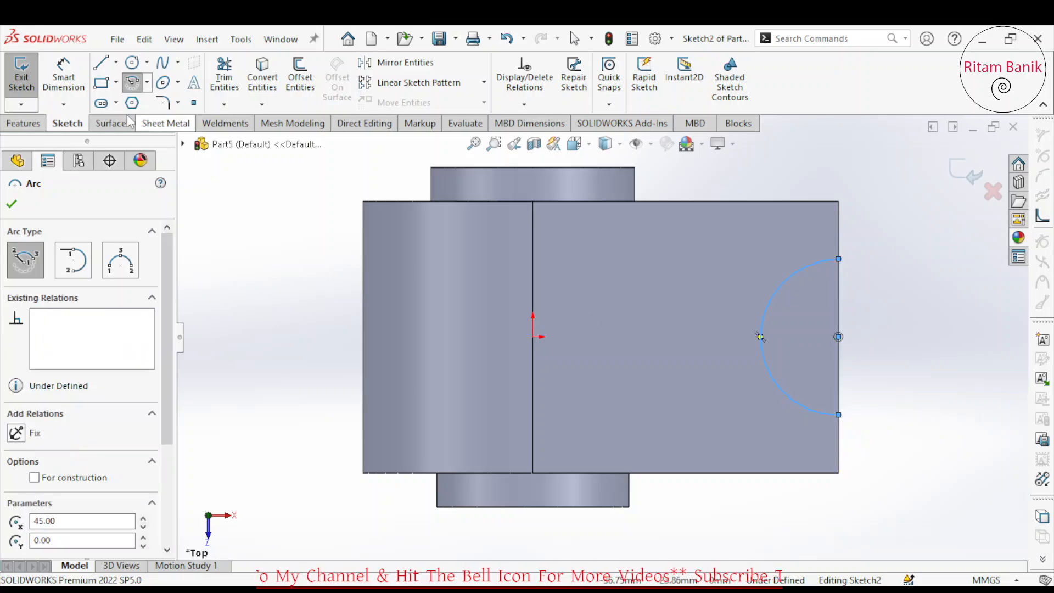
# Step: Add a radius dimension to the semicircular arc, placed outside the bracket's open end
pyautogui.click(69, 78)
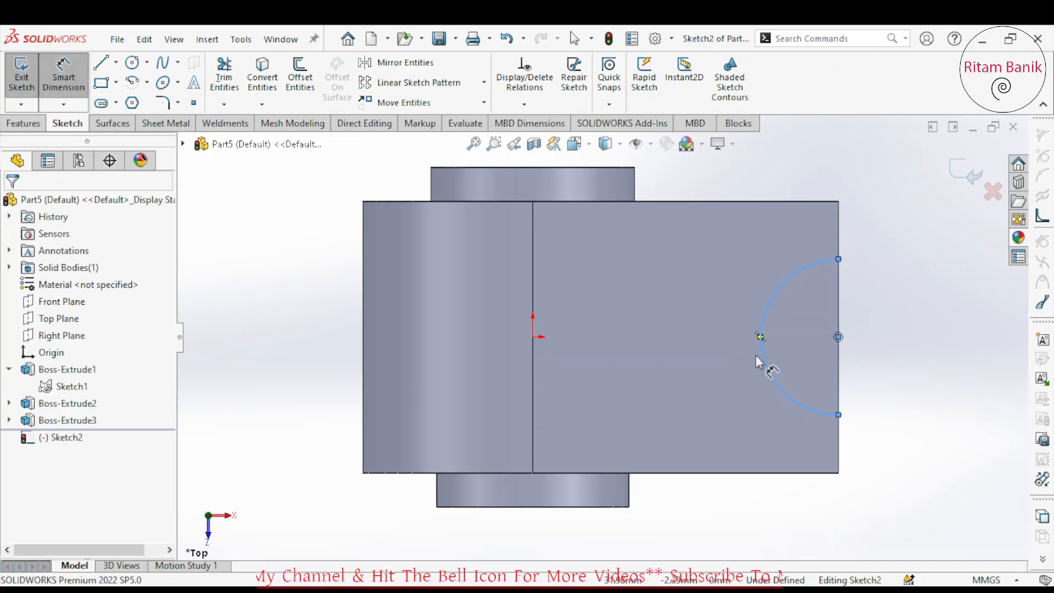
pyautogui.click(776, 384)
pyautogui.click(911, 312)
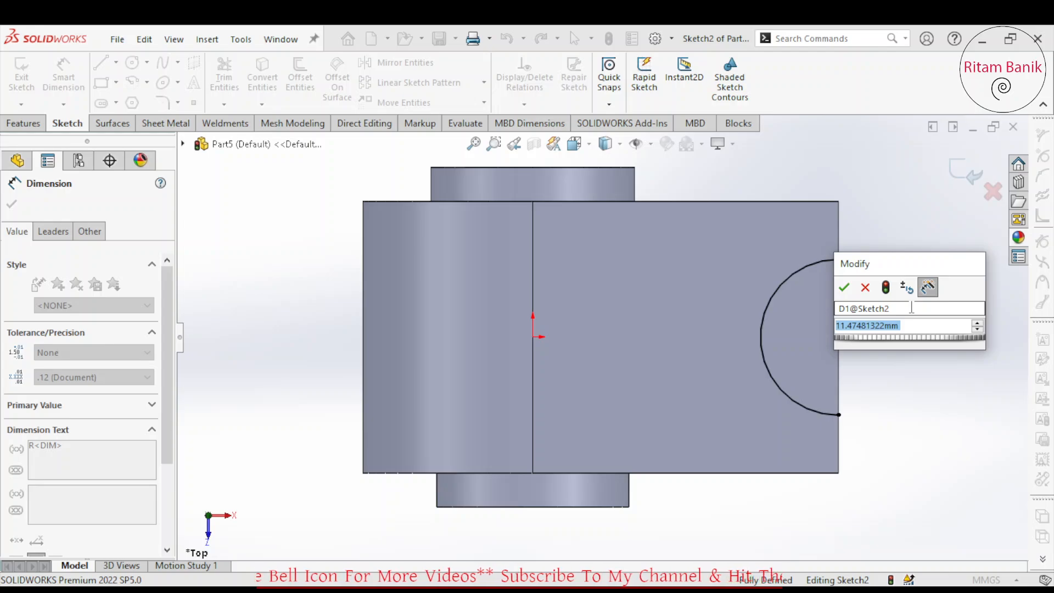
pyautogui.click(844, 287)
pyautogui.press('Escape')
# Step: Display the arc's radius dimension as a diameter and set it to 20 mm
pyautogui.click(903, 308)
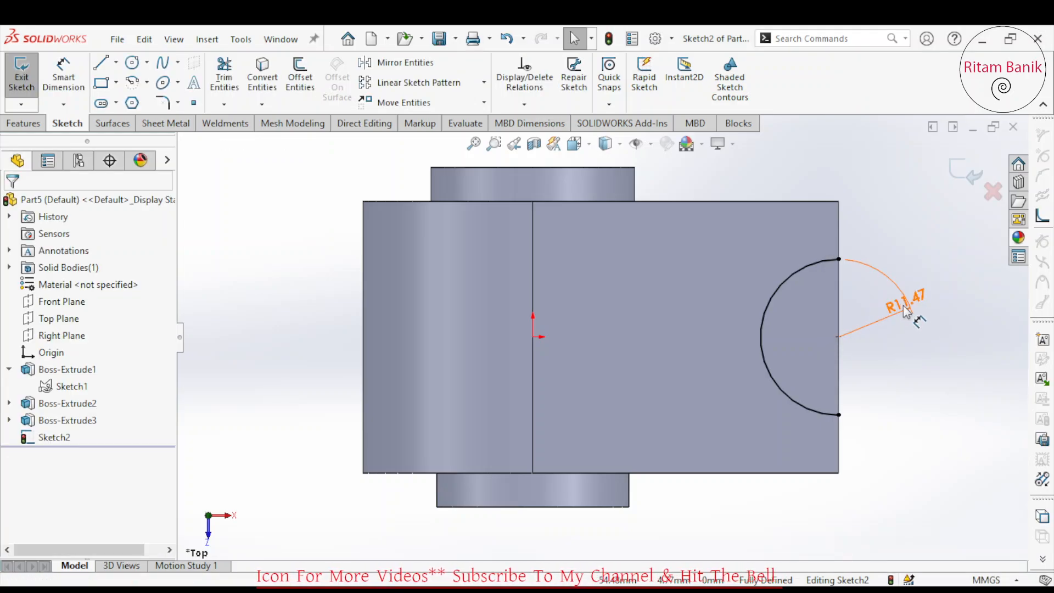
pyautogui.click(911, 305)
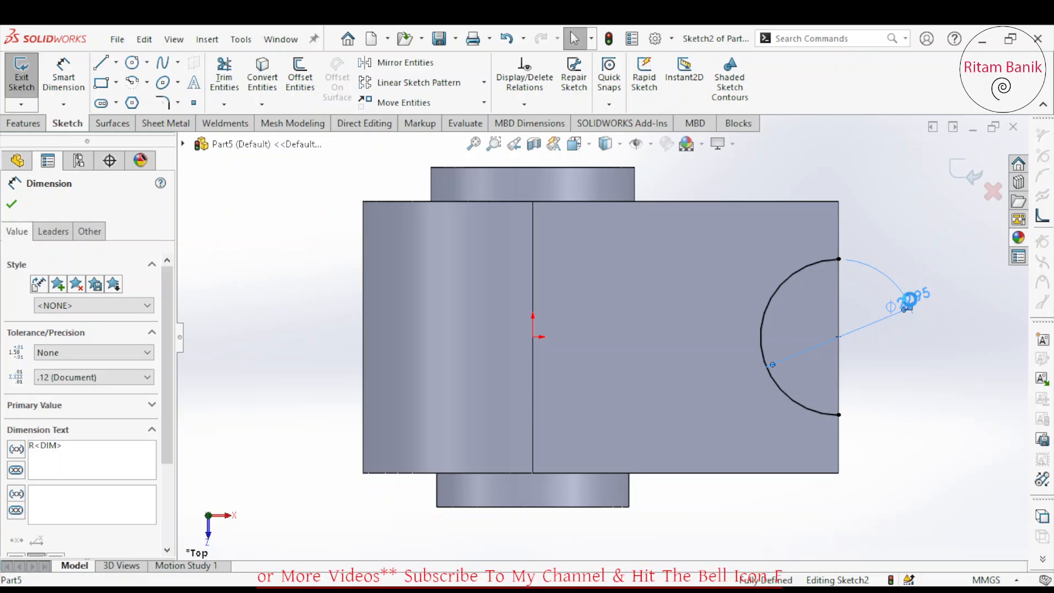
pyautogui.doubleClick(913, 306)
pyautogui.write('20')
pyautogui.press('Return')
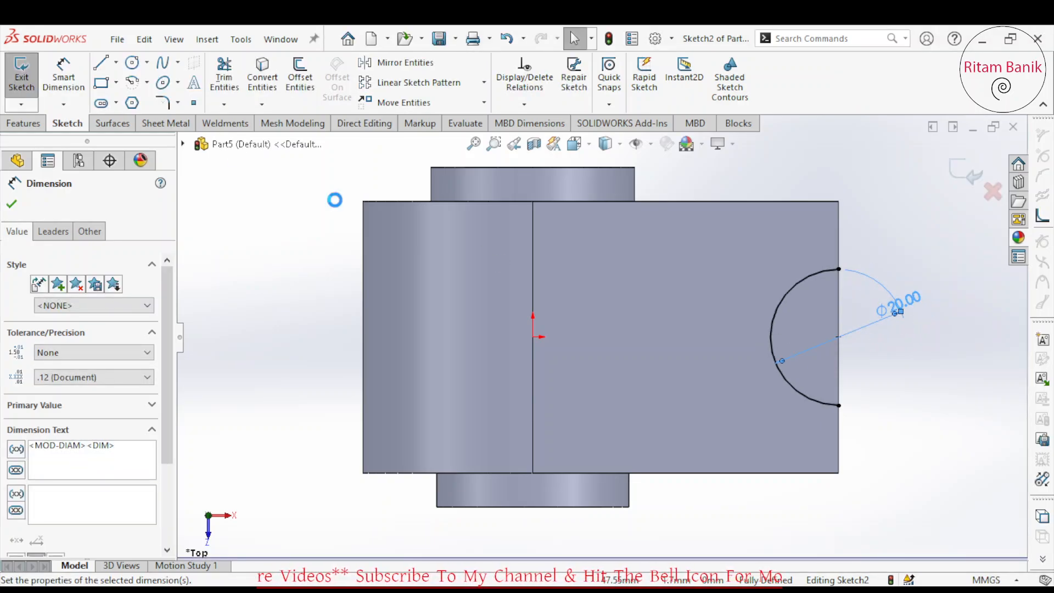
# Step: Close the semicircle with a straight line joining the arc's two endpoints along the bracket's open-end edge
pyautogui.click(101, 62)
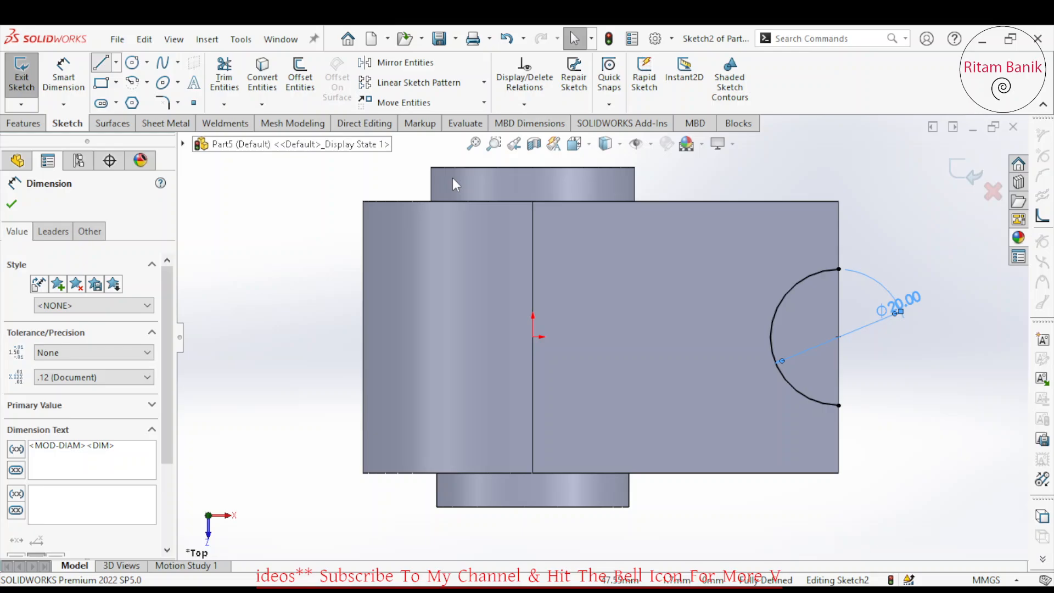
pyautogui.click(839, 269)
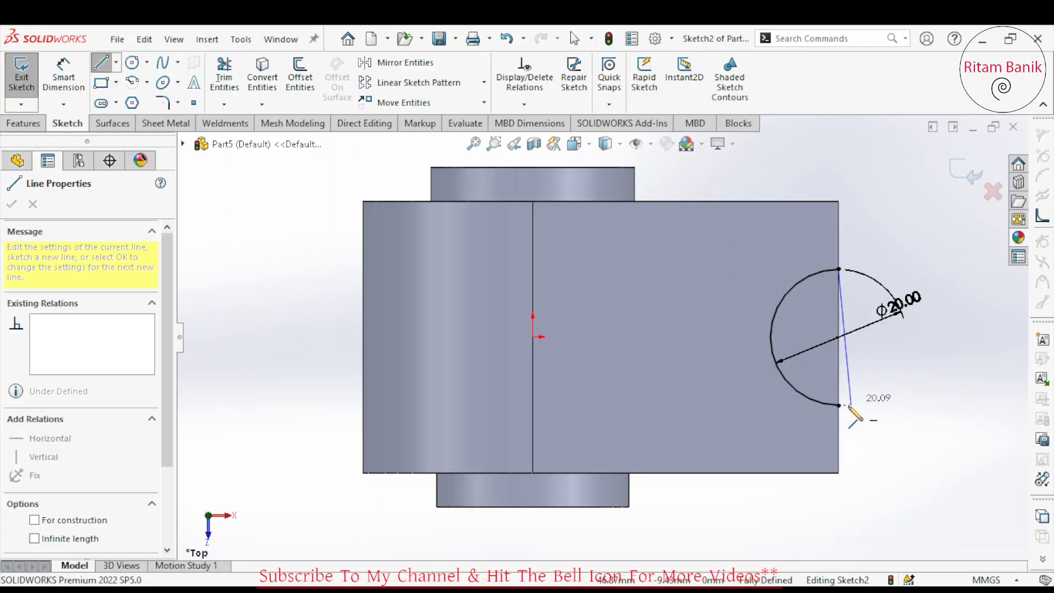
pyautogui.click(839, 406)
pyautogui.press('Escape')
pyautogui.press('Escape')
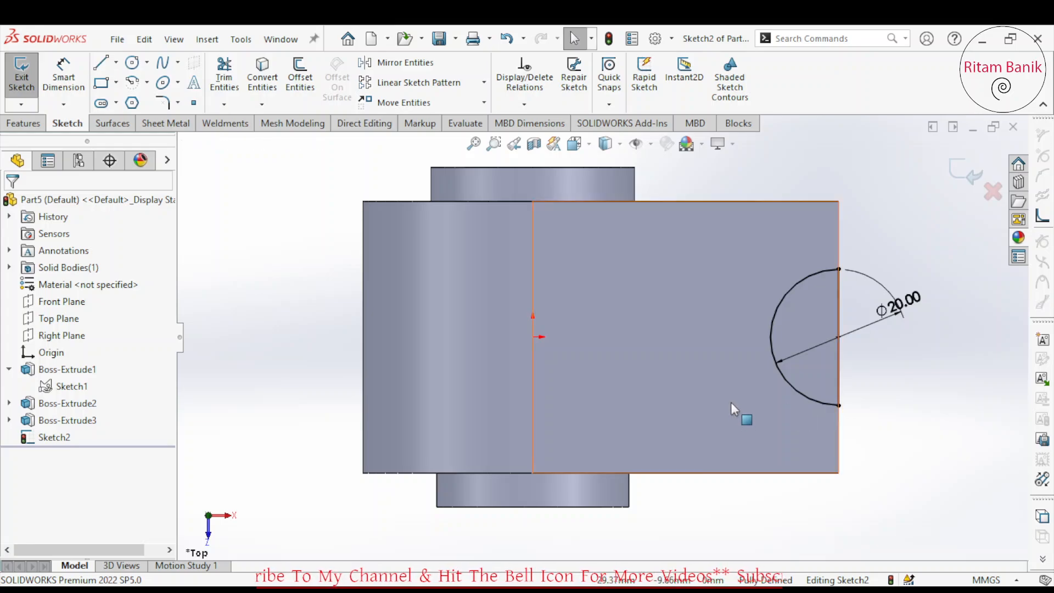